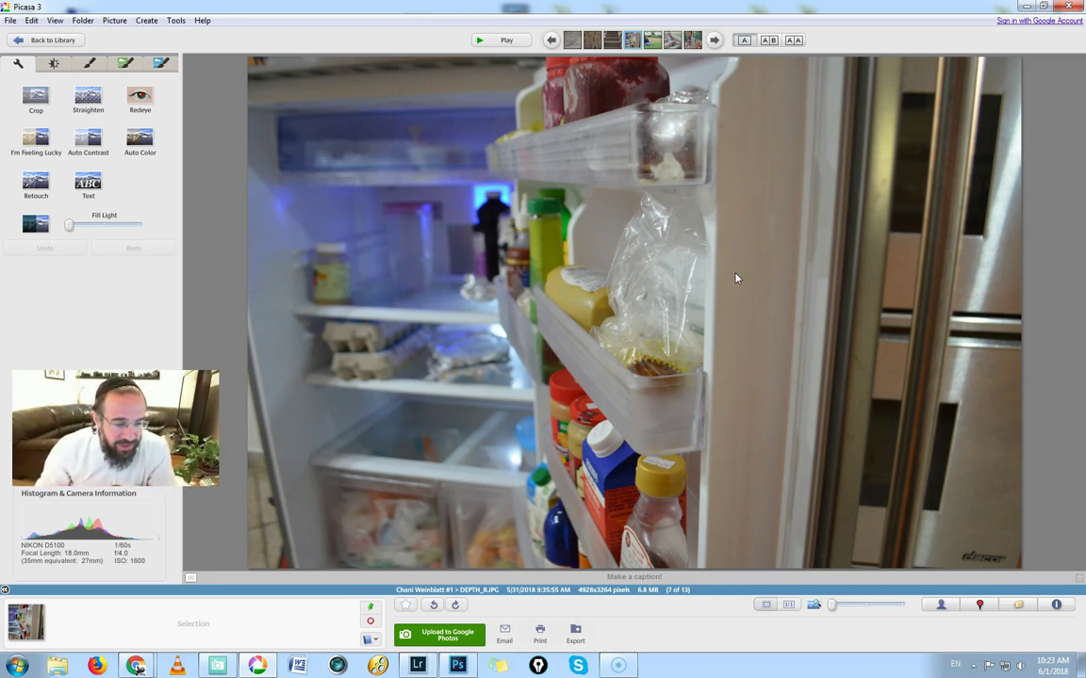
- Open TRIANGLE.JPG from the library and sketch red triangle lines over the lamp, vase and jar
double_click(585, 279)
double_click(301, 173)
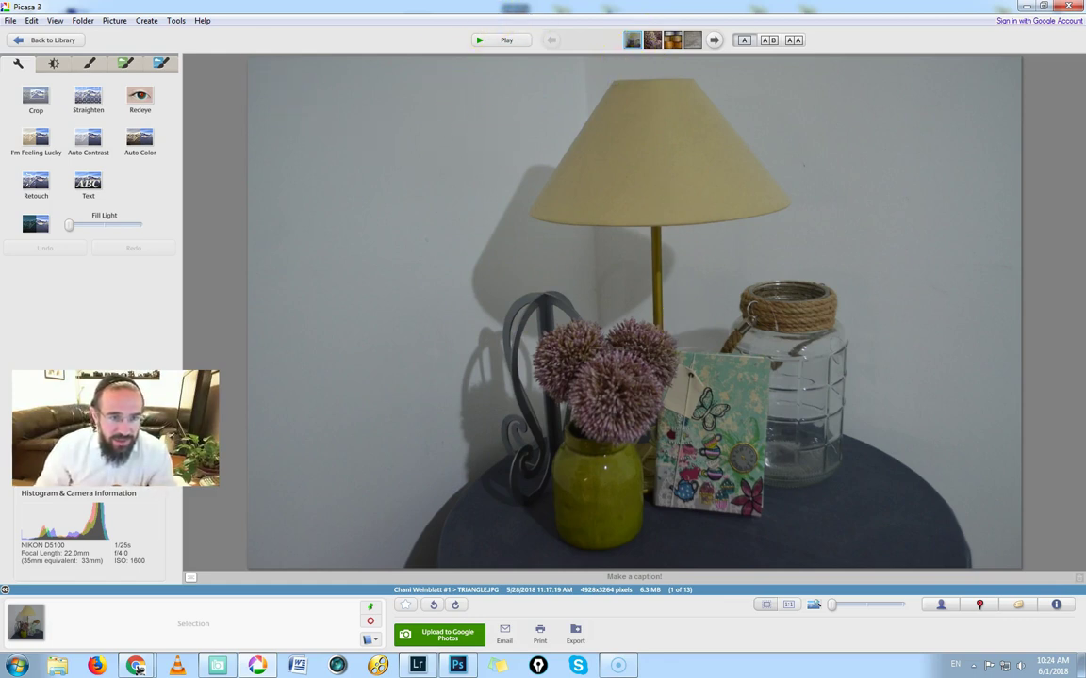
mouse_move(662, 83)
left_mouse_down()
mouse_move(559, 168)
mouse_move(508, 266)
mouse_move(482, 400)
mouse_move(543, 499)
mouse_move(643, 511)
mouse_move(752, 480)
mouse_move(814, 411)
mouse_move(805, 295)
mouse_move(666, 86)
left_mouse_up()
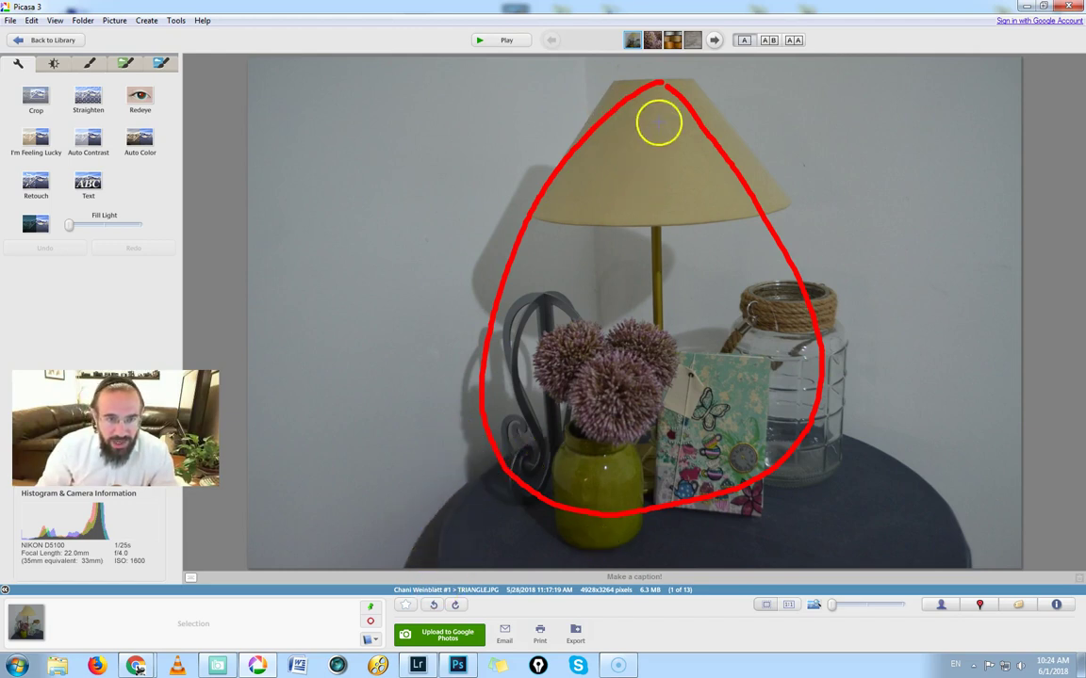
mouse_move(594, 435)
left_mouse_down()
mouse_move(536, 436)
mouse_move(385, 469)
mouse_move(284, 523)
mouse_move(289, 594)
left_mouse_up()
mouse_move(597, 430)
left_mouse_down()
mouse_move(910, 413)
mouse_move(1020, 477)
mouse_move(977, 610)
left_mouse_up()
mouse_move(799, 304)
left_mouse_down()
mouse_move(869, 277)
mouse_move(848, 275)
mouse_move(877, 347)
mouse_move(889, 509)
mouse_move(815, 319)
left_mouse_up()
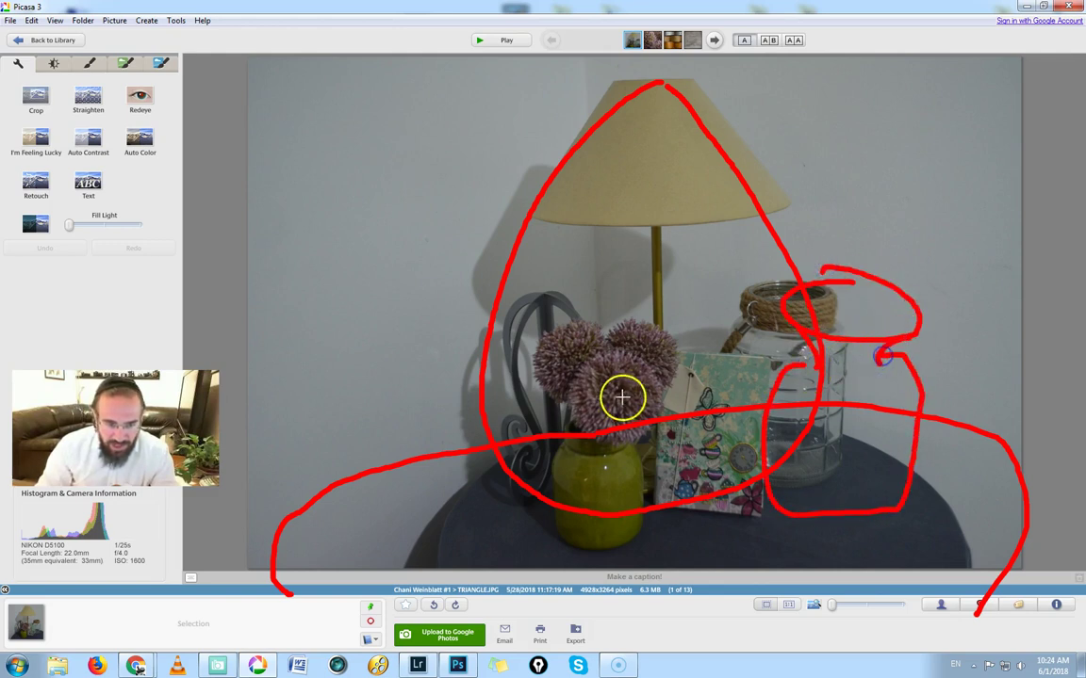
mouse_move(400, 303)
left_mouse_down()
mouse_move(449, 409)
mouse_move(379, 303)
mouse_move(387, 416)
mouse_move(364, 395)
mouse_move(477, 516)
mouse_move(419, 407)
left_mouse_up()
mouse_move(664, 87)
left_mouse_down()
mouse_move(525, 186)
mouse_move(367, 371)
mouse_move(259, 530)
mouse_move(400, 537)
mouse_move(661, 490)
mouse_move(995, 504)
mouse_move(1063, 477)
mouse_move(751, 119)
mouse_move(645, 23)
mouse_move(636, 82)
mouse_move(331, 309)
mouse_move(238, 496)
mouse_move(232, 548)
left_mouse_up()
key("Escape")
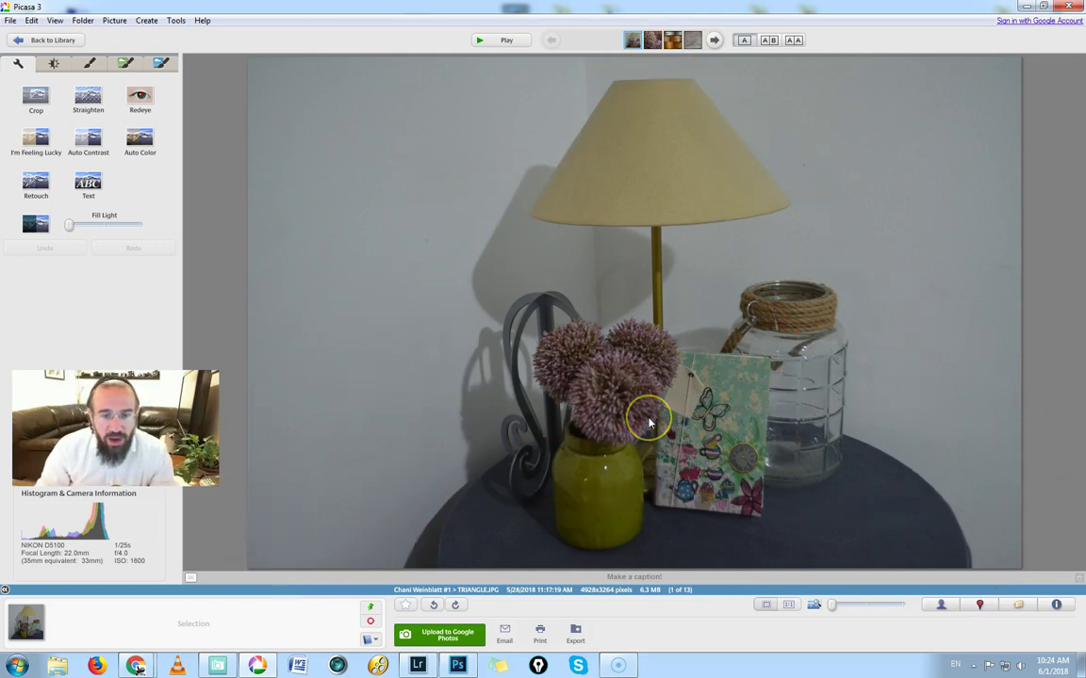
left_click(639, 389)
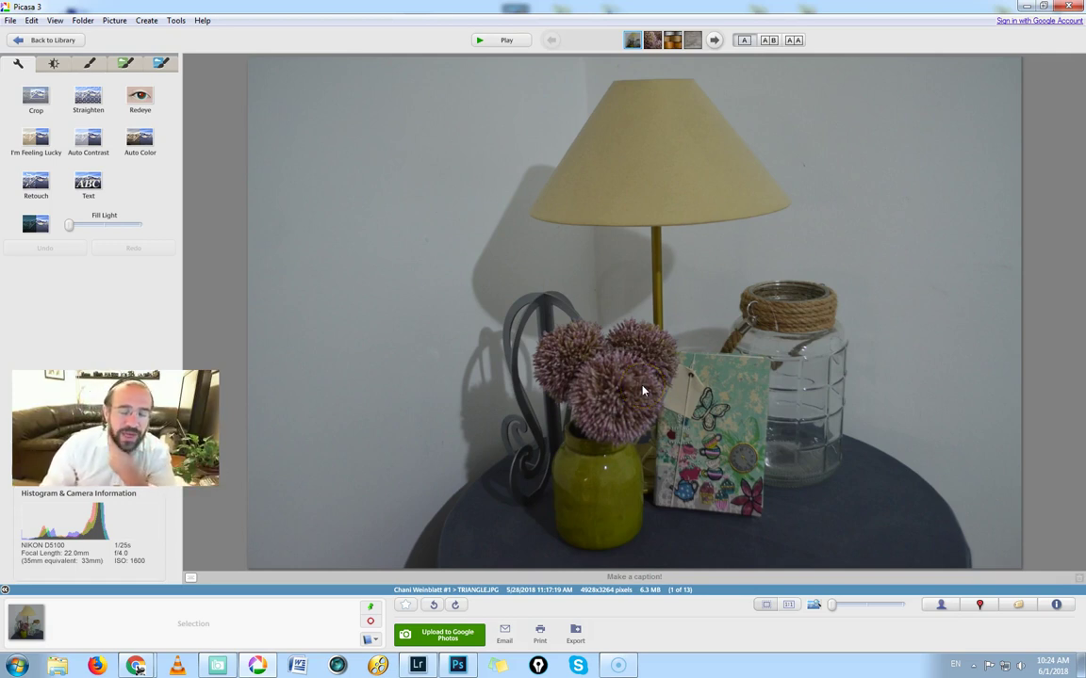
left_click_drag(643, 391, 651, 68)
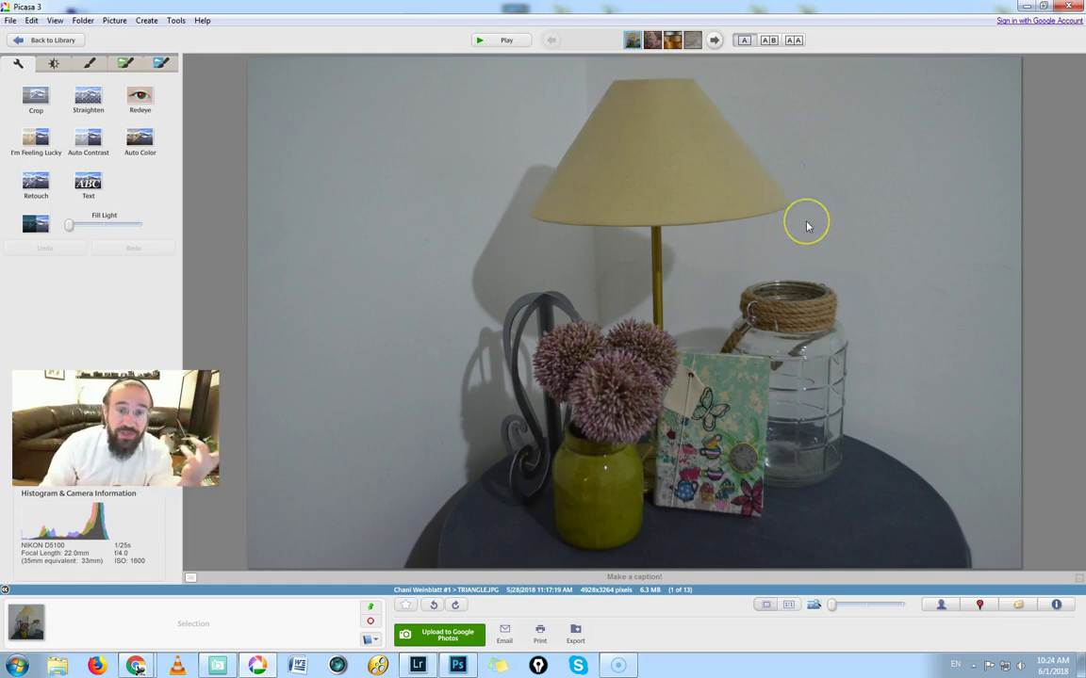
mouse_move(626, 78)
left_mouse_down()
mouse_move(630, 68)
mouse_move(601, 226)
mouse_move(725, 126)
mouse_move(544, 212)
left_mouse_up()
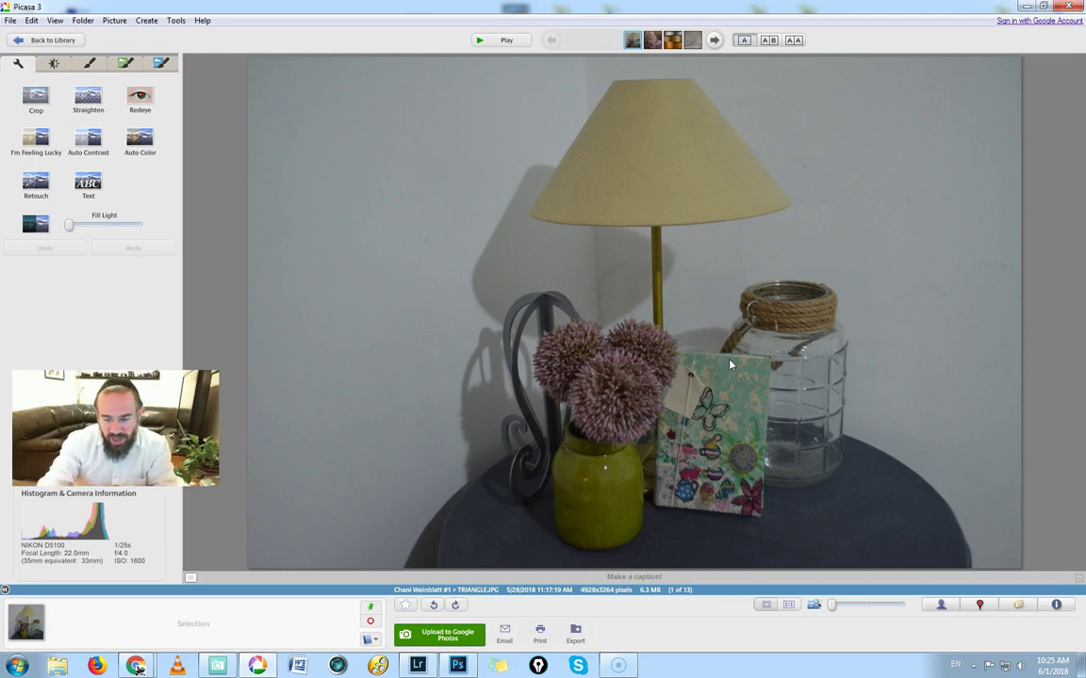
- Advance to TEXTURE_A.JPG, the flower close-up, photo 2 of 13
key("Right")
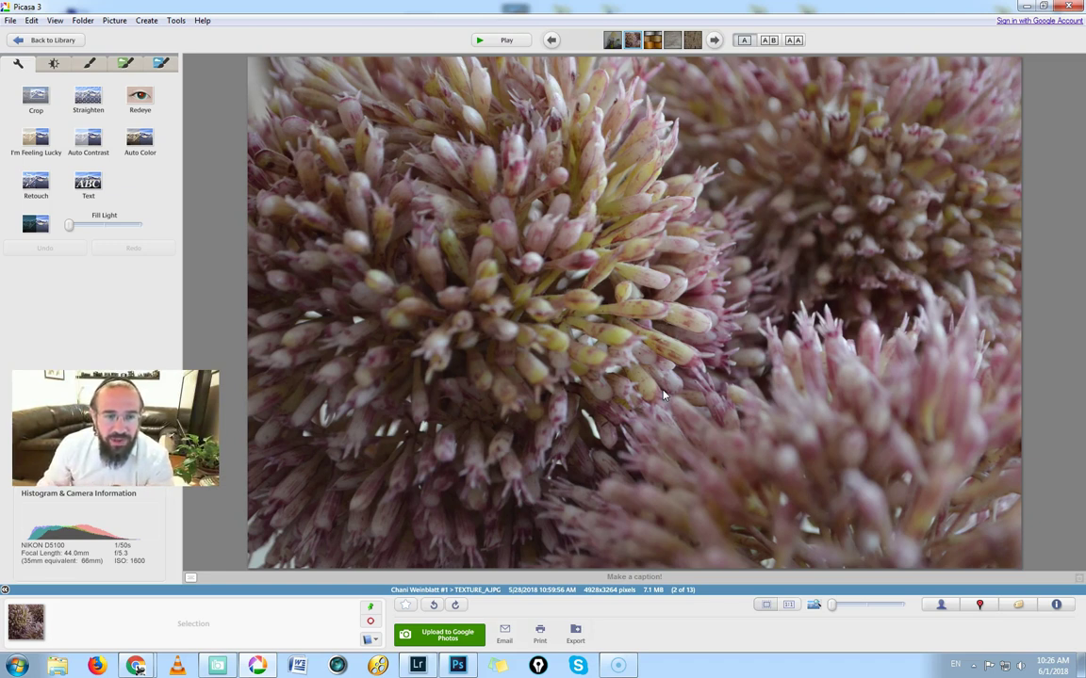
- Skip past the metal bands shot to PATTERN_A.JPG, photo 4 of 13
key("Right")
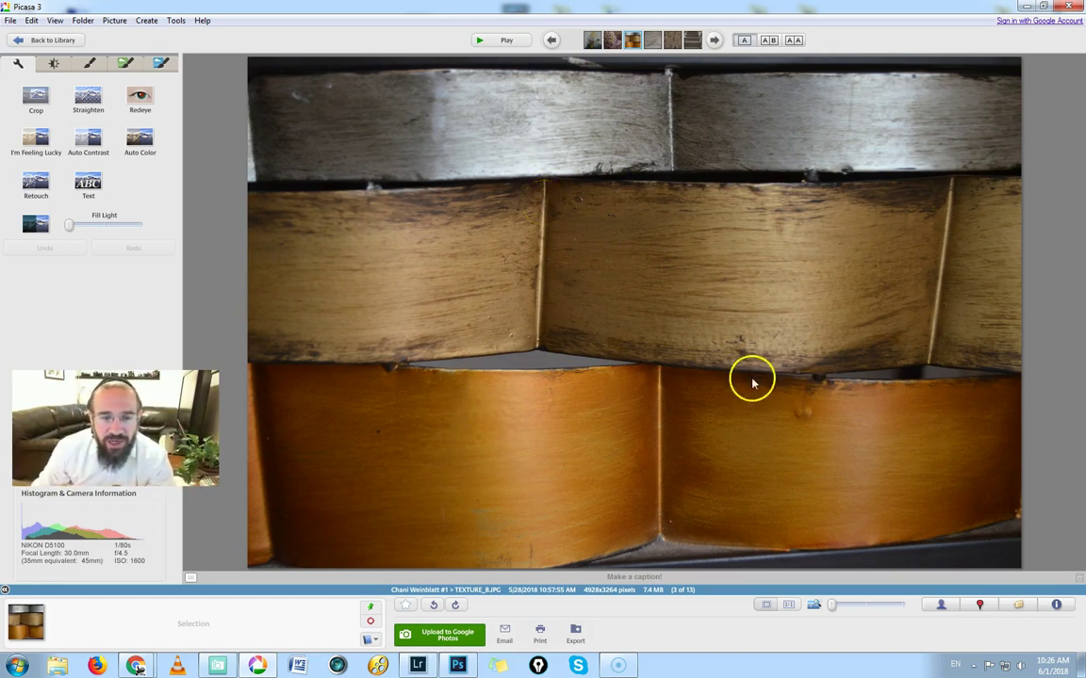
key("Right")
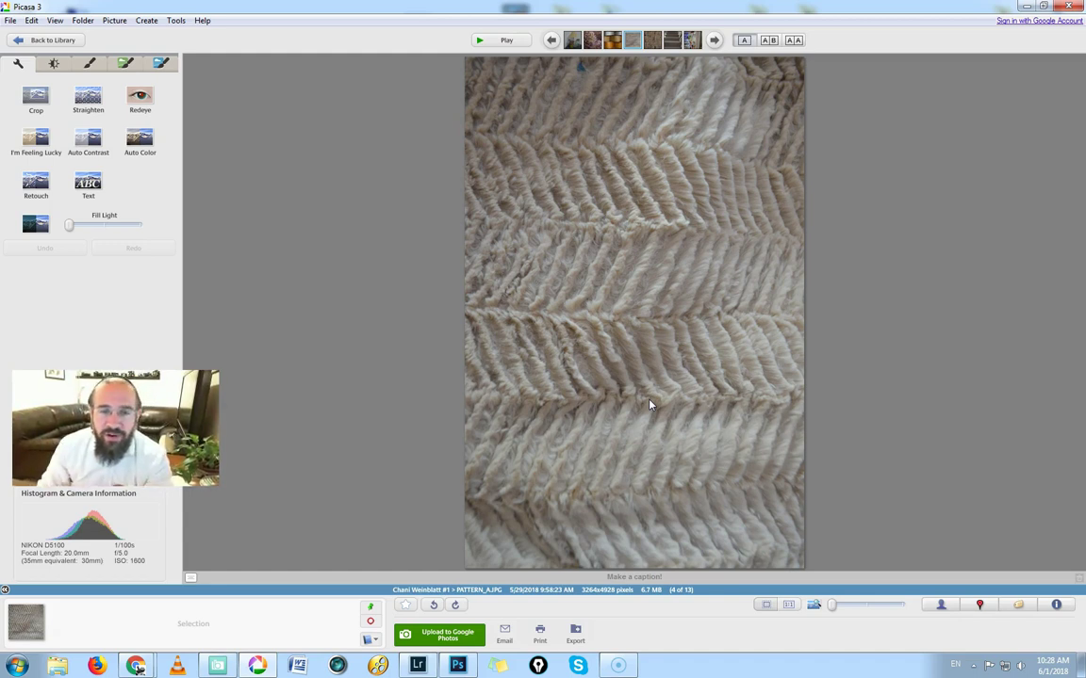
- Skip the woven newspaper pattern to reach DEPTH_A.JPG, photo 6 of 13
key("Right")
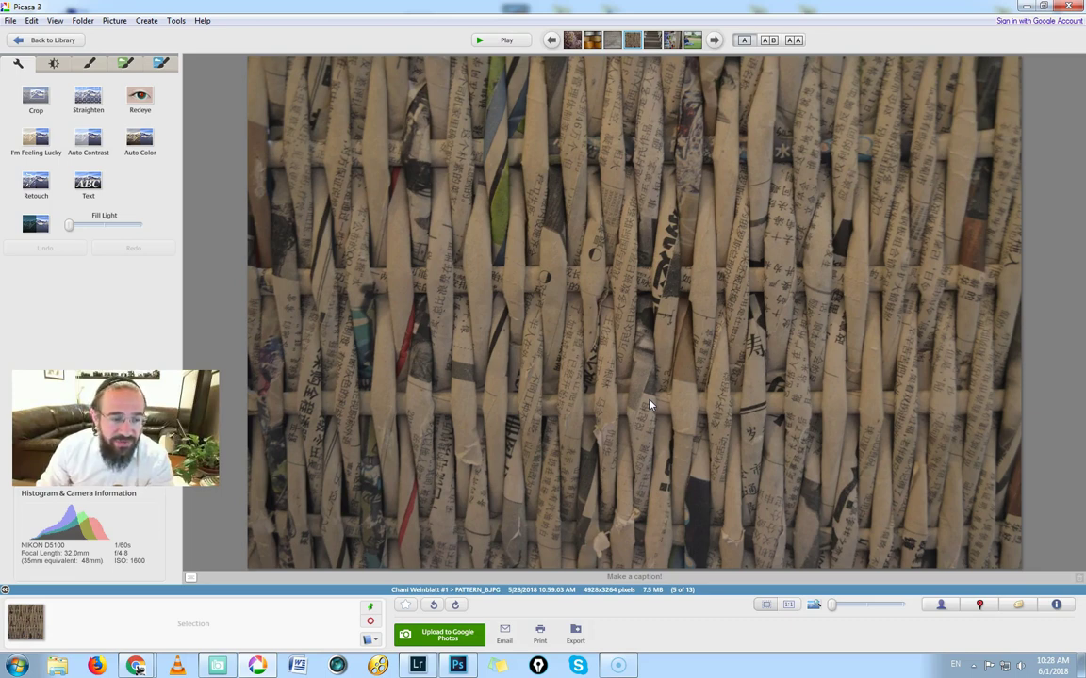
key("Right")
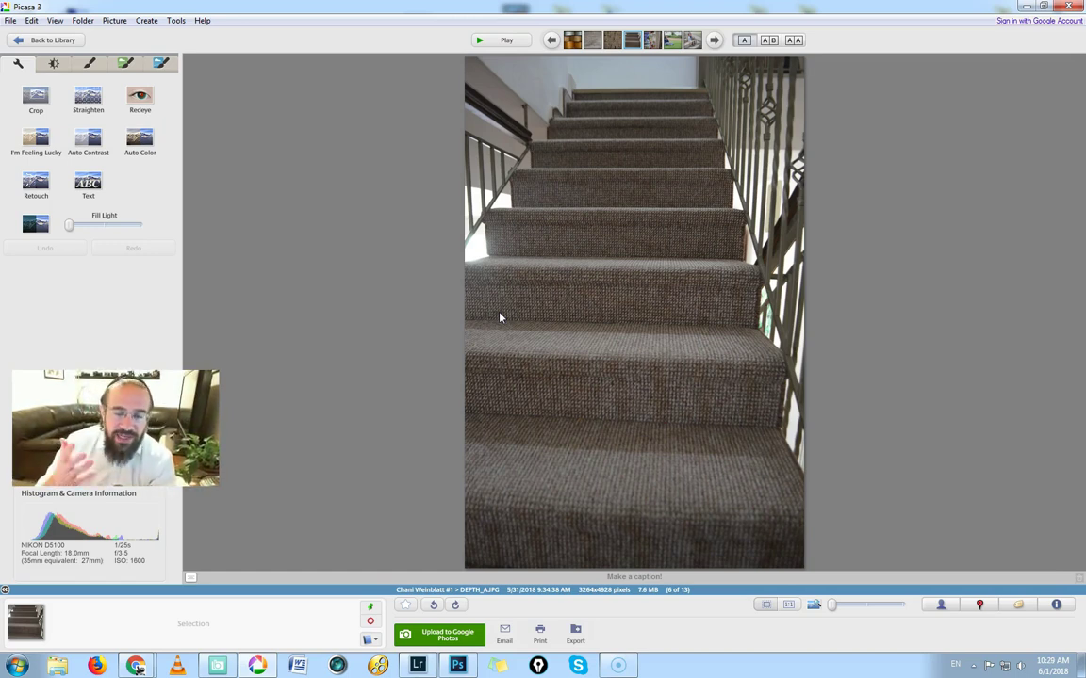
- On the fridge photo, sketch four red converging perspective lines along the shelves, then clear them
key("Right")
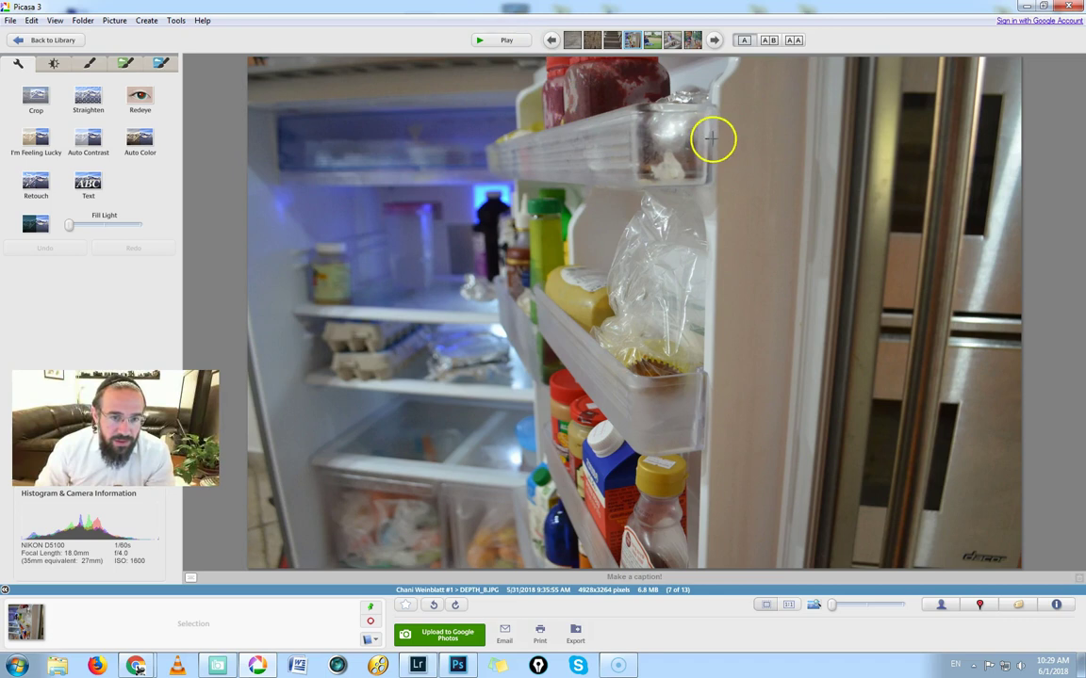
left_click_drag(713, 138, 413, 166)
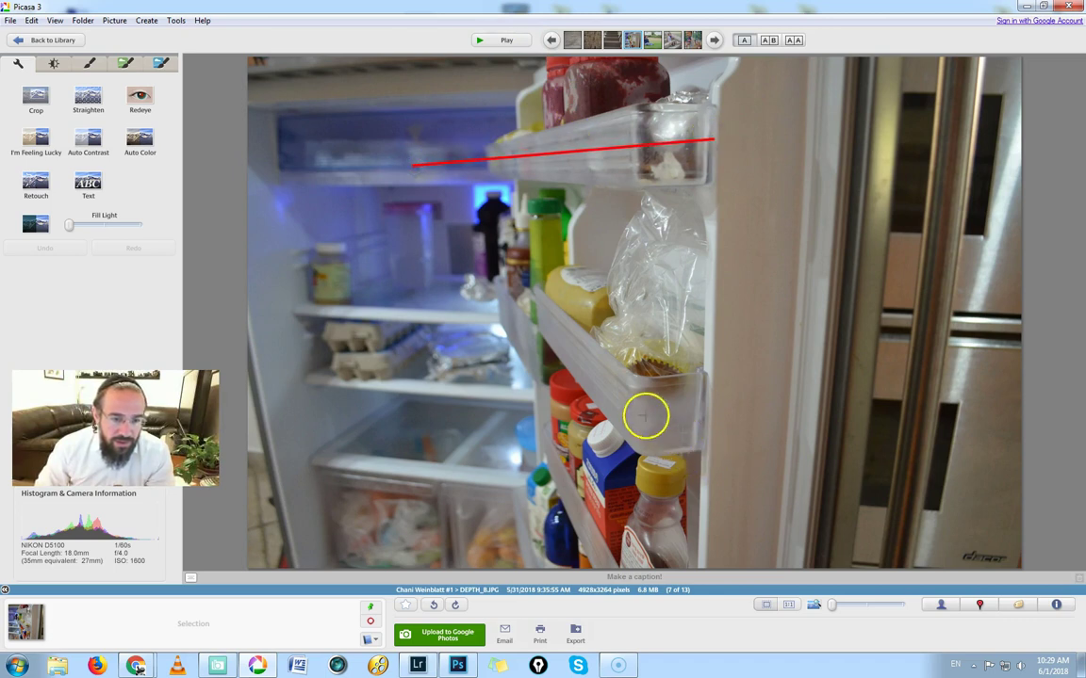
left_click_drag(638, 411, 413, 166)
mouse_move(569, 570)
left_mouse_down()
mouse_move(532, 495)
mouse_move(467, 274)
mouse_move(413, 165)
left_mouse_up()
mouse_move(528, 571)
left_mouse_down()
mouse_move(420, 126)
mouse_move(411, 160)
left_mouse_up()
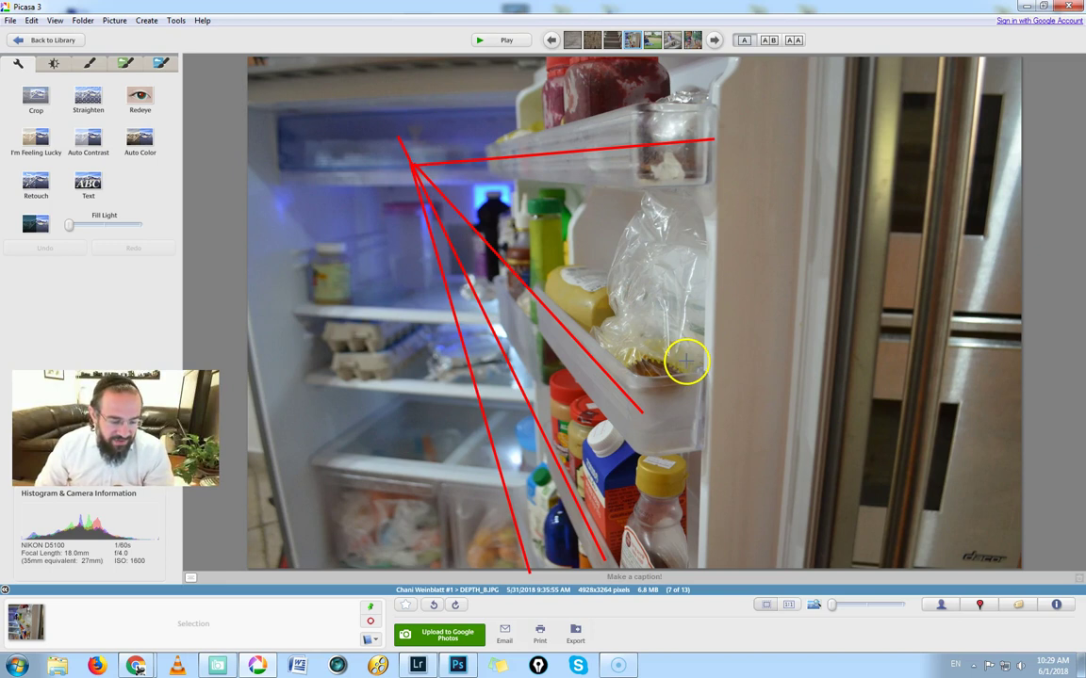
key("Escape")
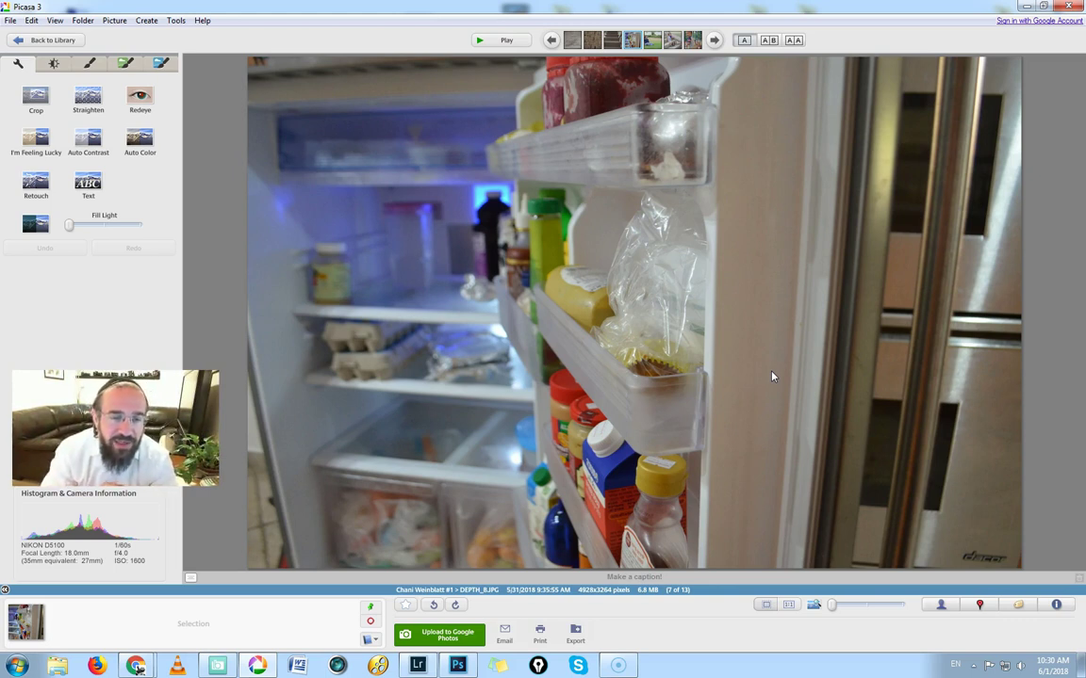
- Crop the girl-on-grass photo to 4446 x 3000 with a manual crop box trimming the edges
key("Right")
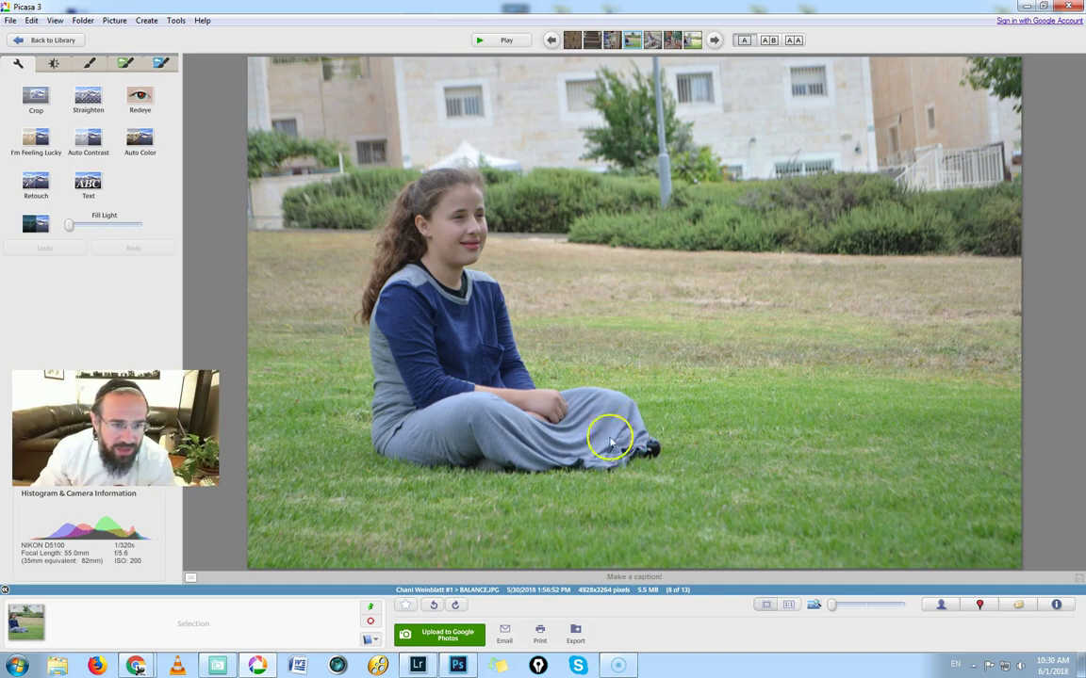
left_click(46, 99)
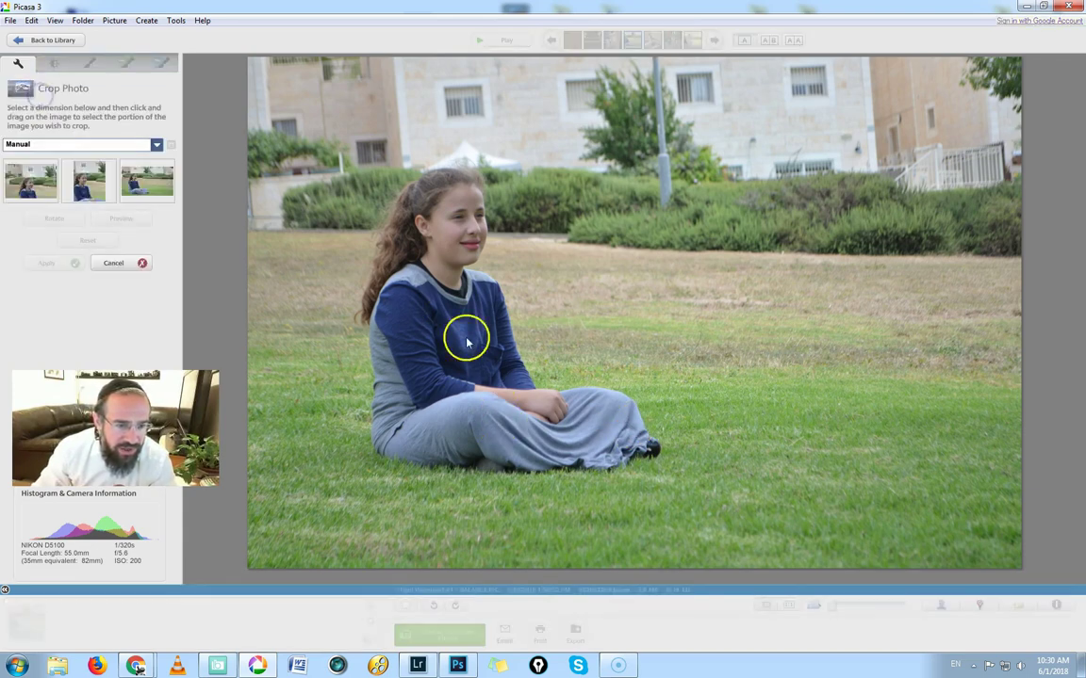
left_click_drag(281, 72, 979, 543)
left_click_drag(898, 517, 893, 505)
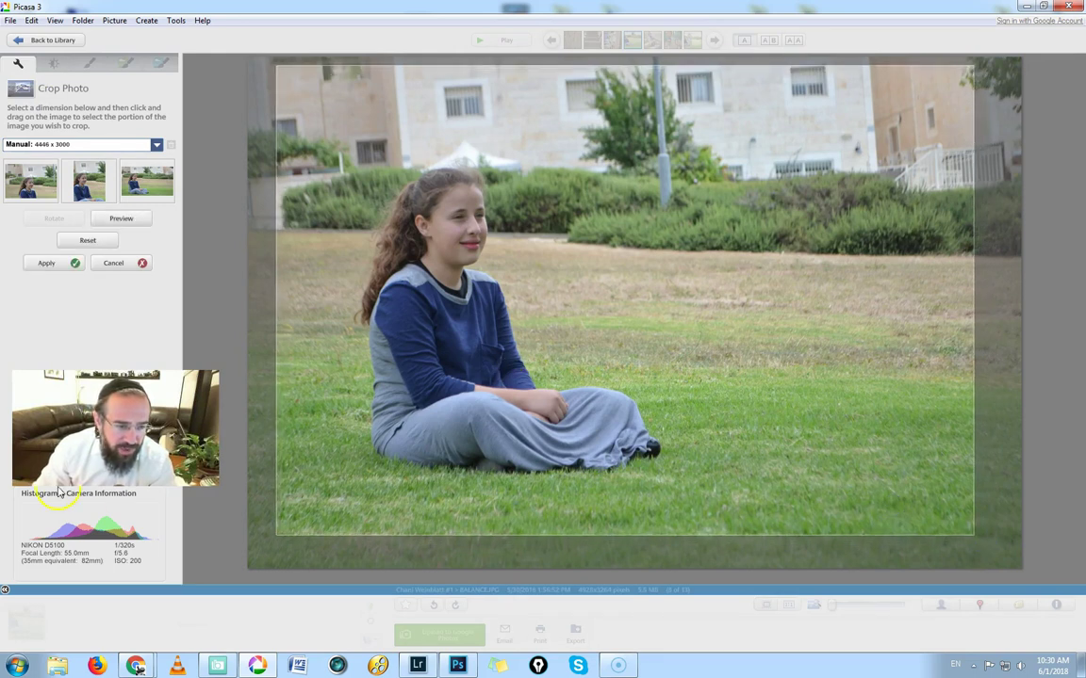
left_click(51, 263)
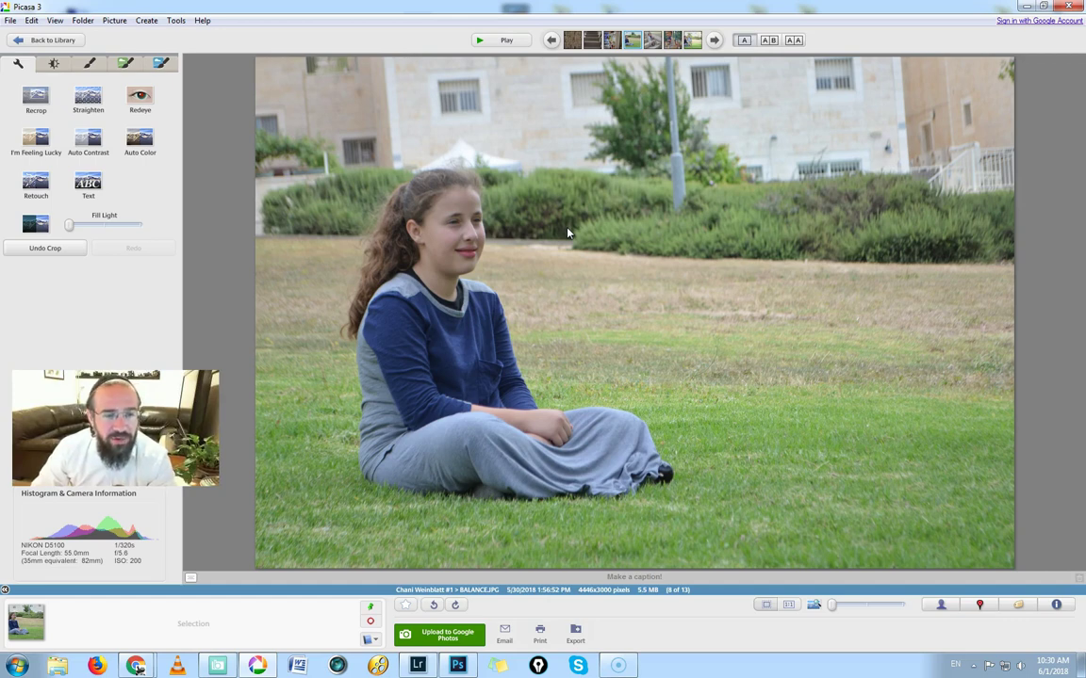
key("Right")
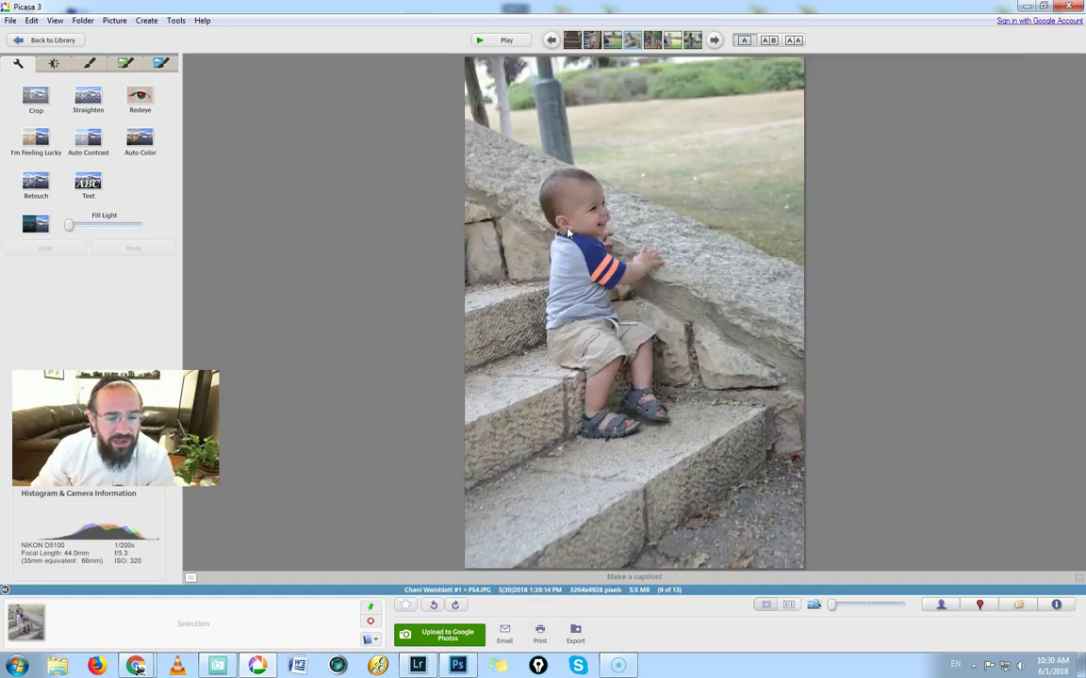
key("Right")
key("Right")
key("Right")
key("Right")
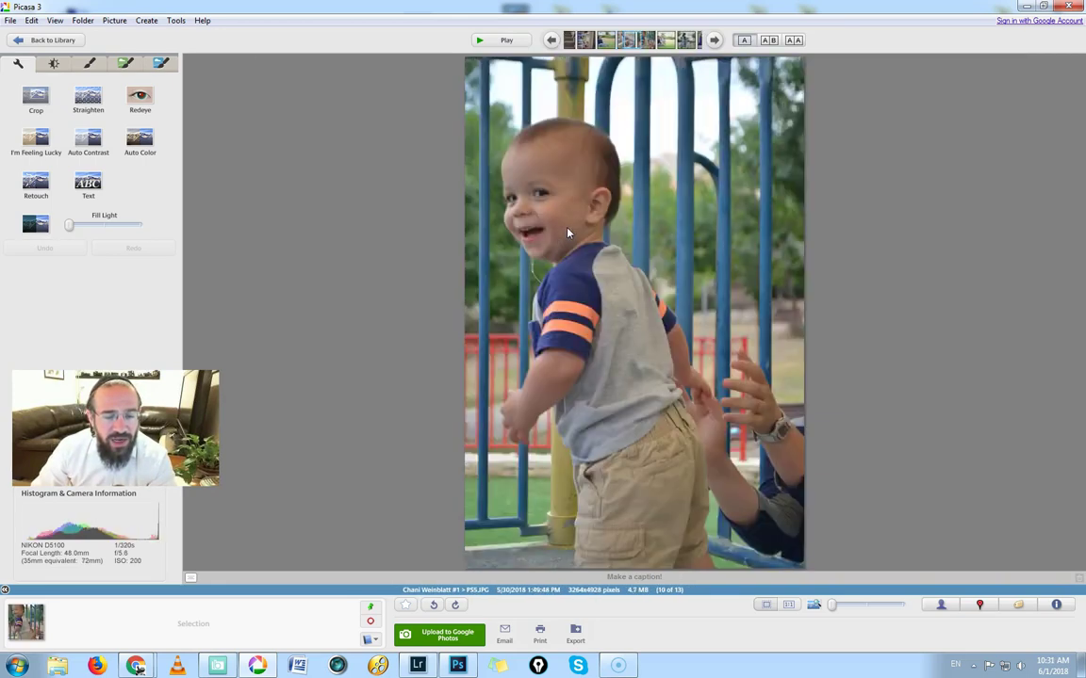
key("Left")
key("Left")
key("Left")
key("Left")
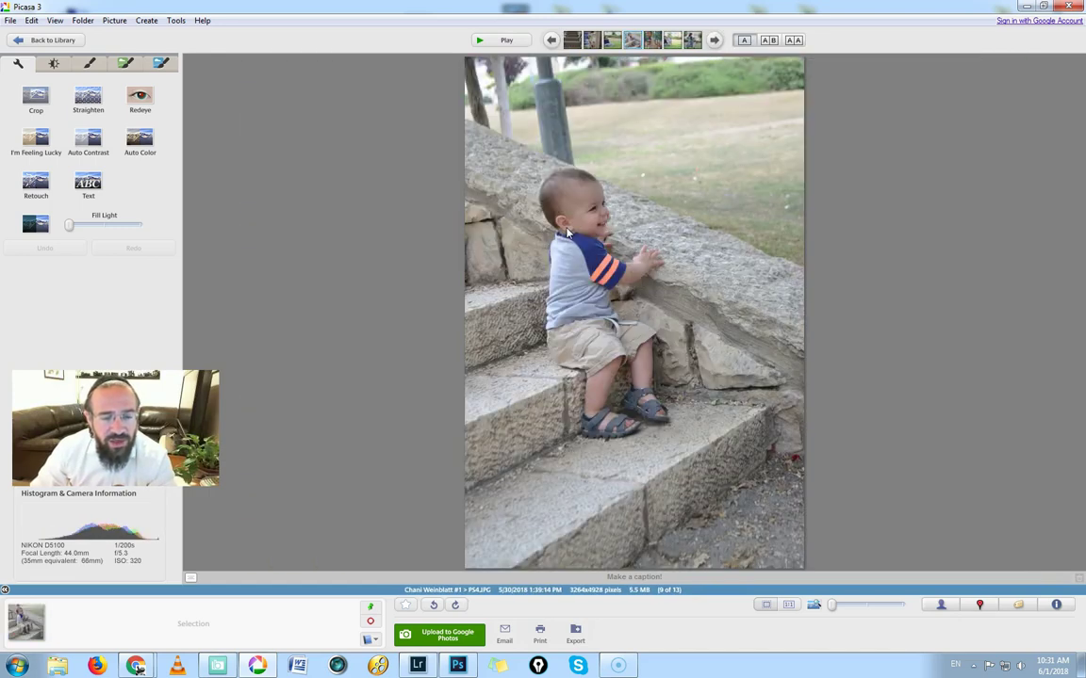
key("Left")
key("Right")
key("Right")
key("Right")
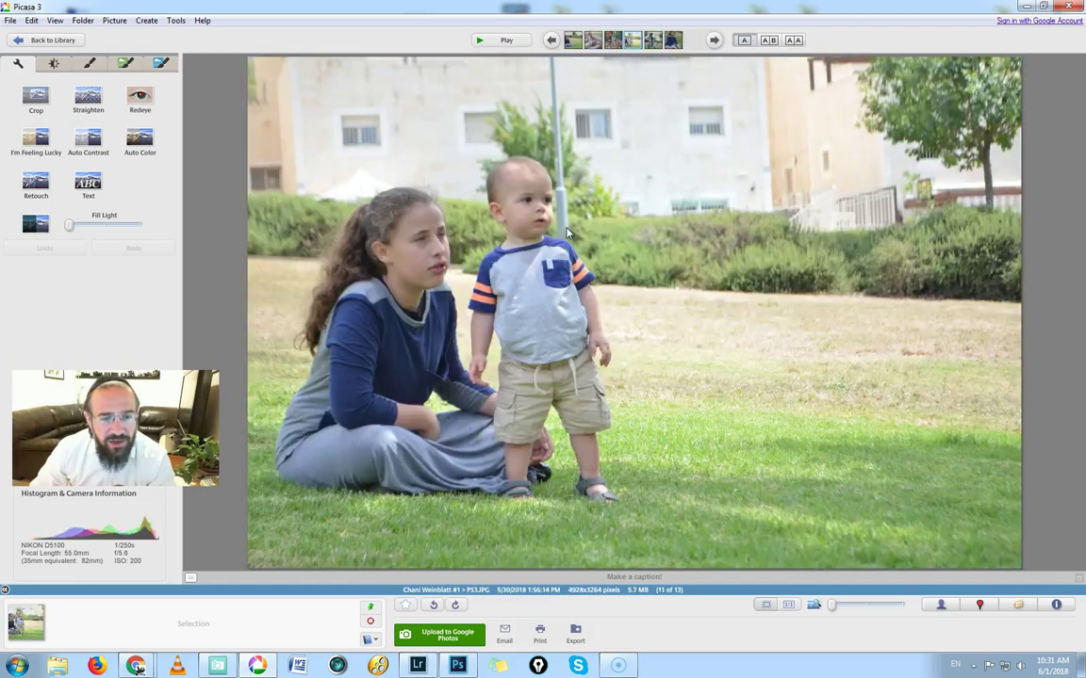
key("Right")
key("Right")
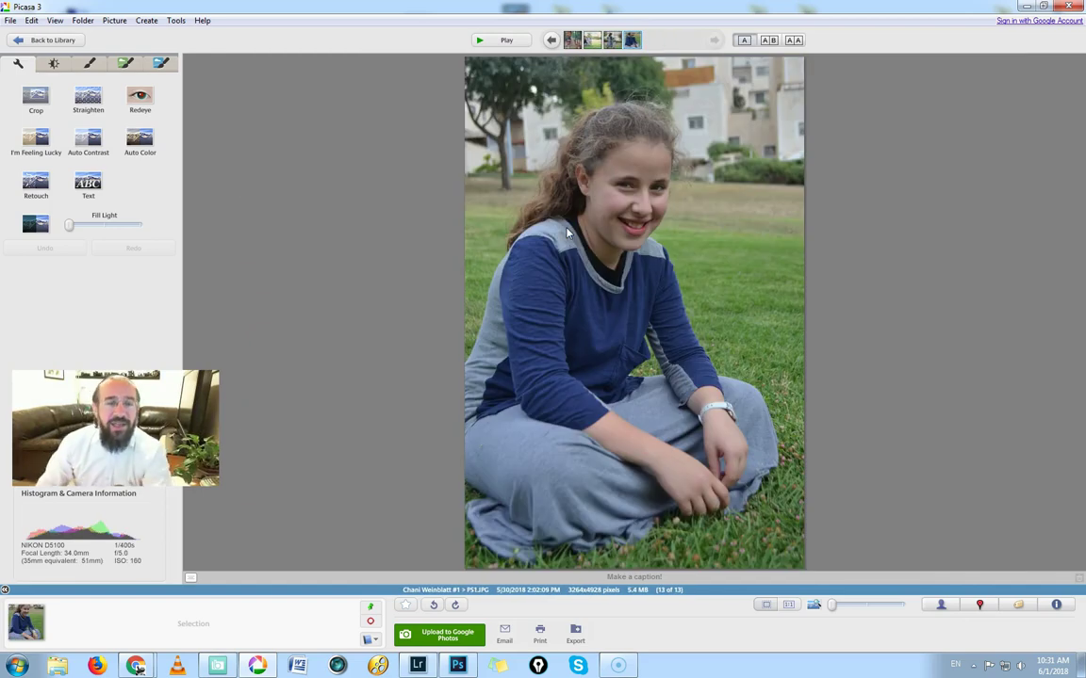
key("Left")
key("Left")
key("Left")
key("Left")
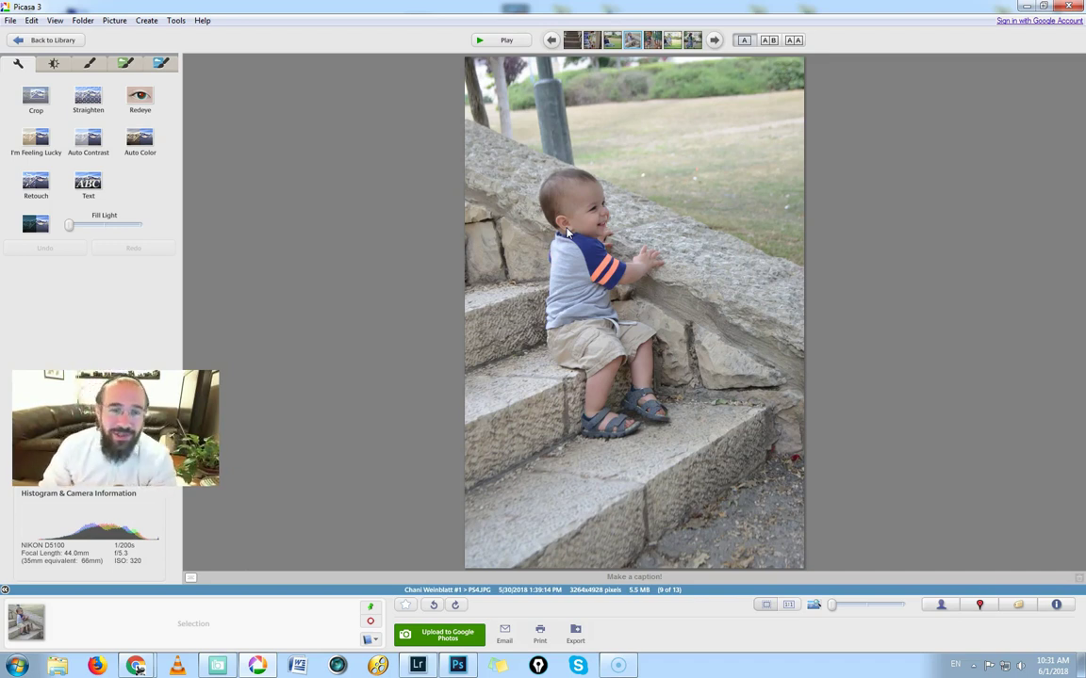
key("Left")
key("Right")
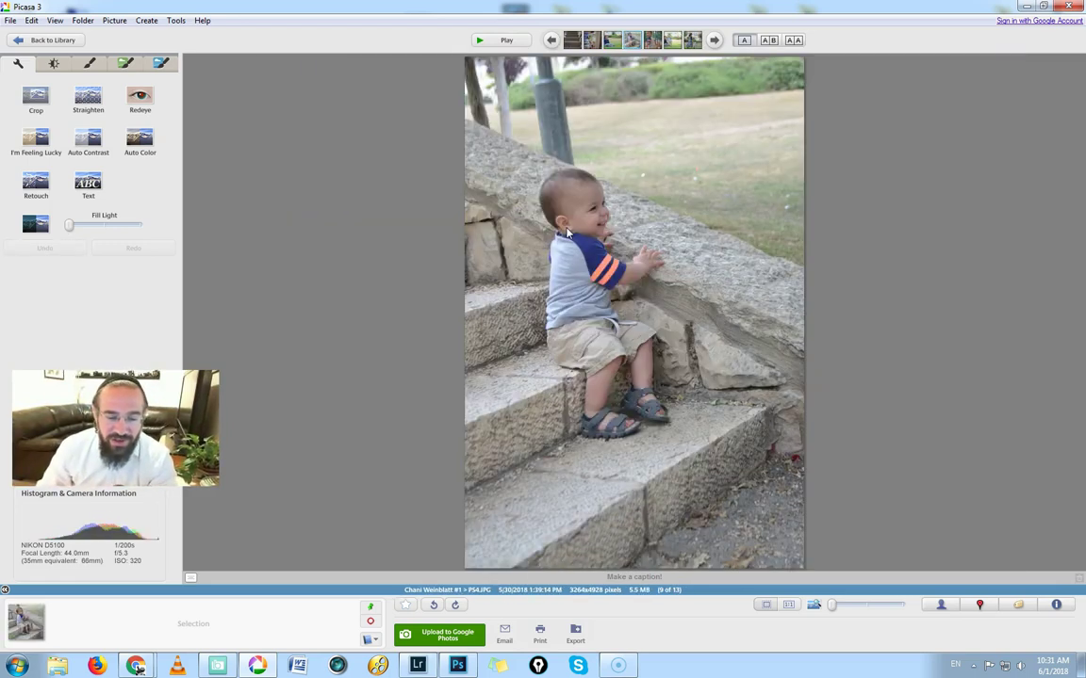
left_click(587, 266)
left_click(599, 303)
key("Right")
key("Left")
left_click(595, 318)
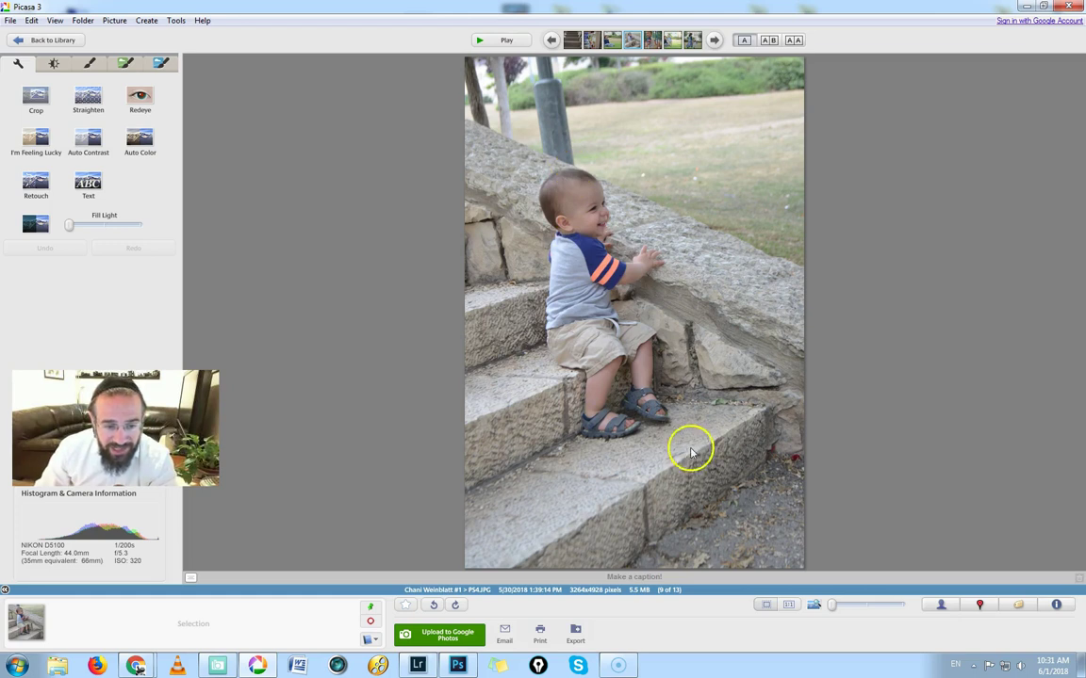
- Draw and fine-tune a crop frame around the boy, then apply it
left_click(36, 96)
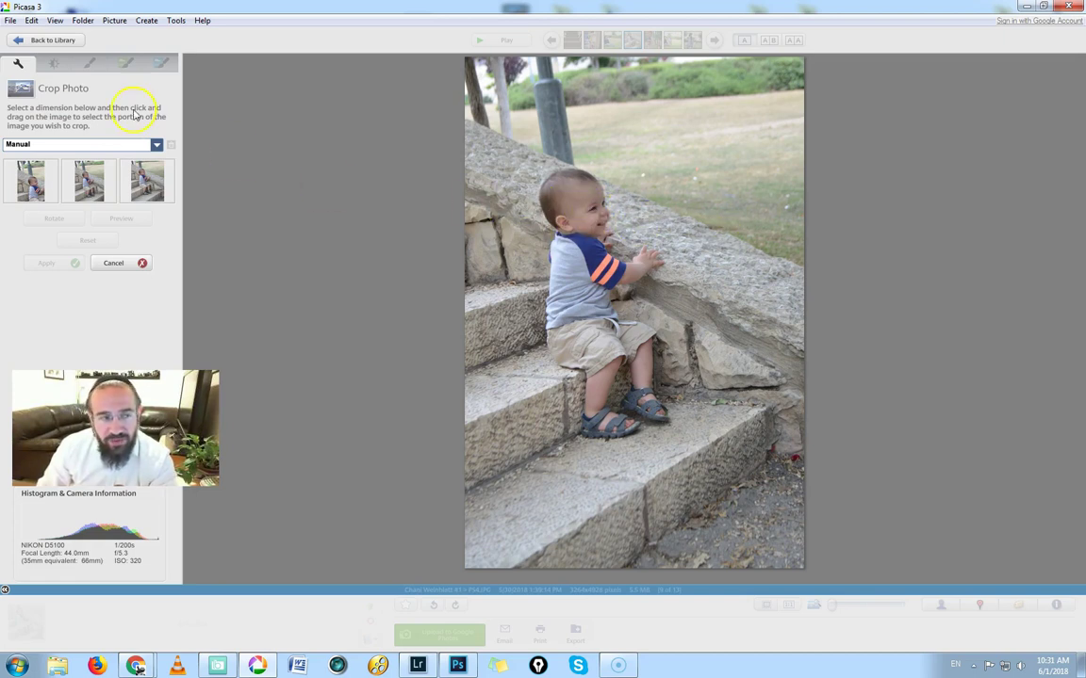
left_click_drag(509, 80, 793, 475)
left_click_drag(708, 345, 688, 352)
left_click_drag(696, 479, 700, 471)
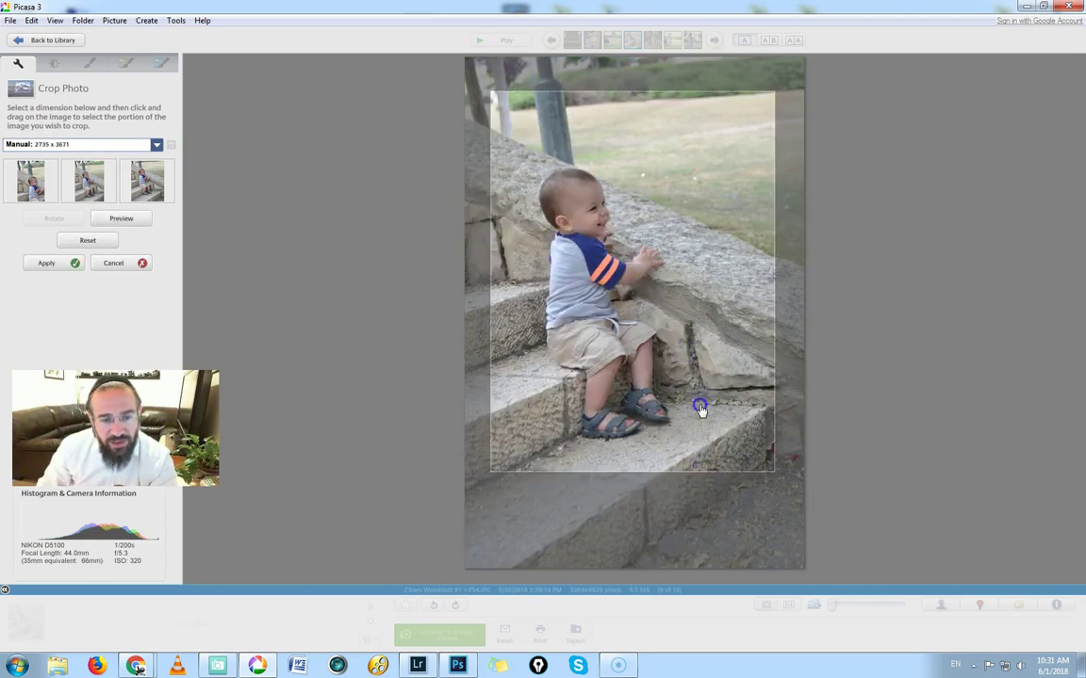
left_click_drag(700, 411, 704, 412)
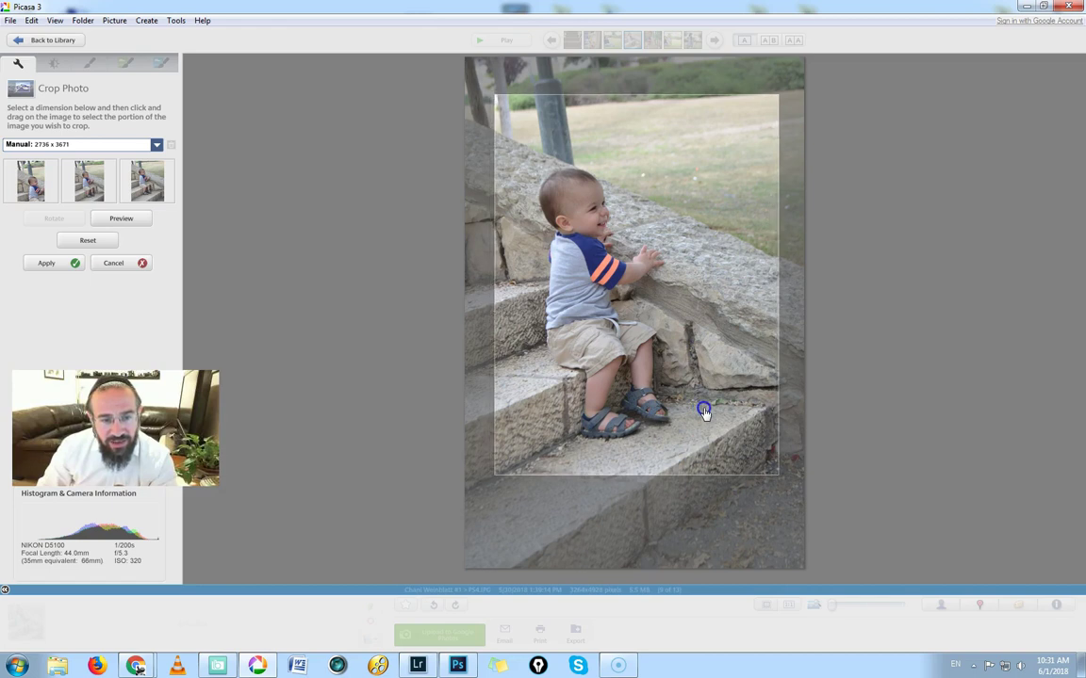
left_click_drag(778, 95, 772, 97)
left_click_drag(704, 219, 705, 215)
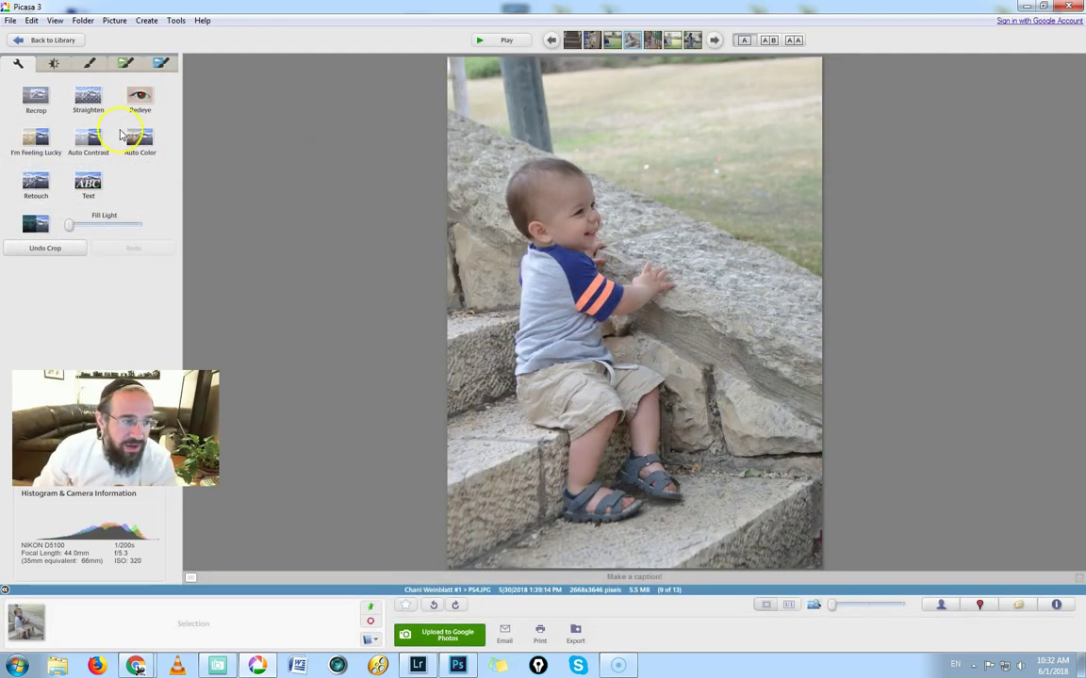
left_click(38, 98)
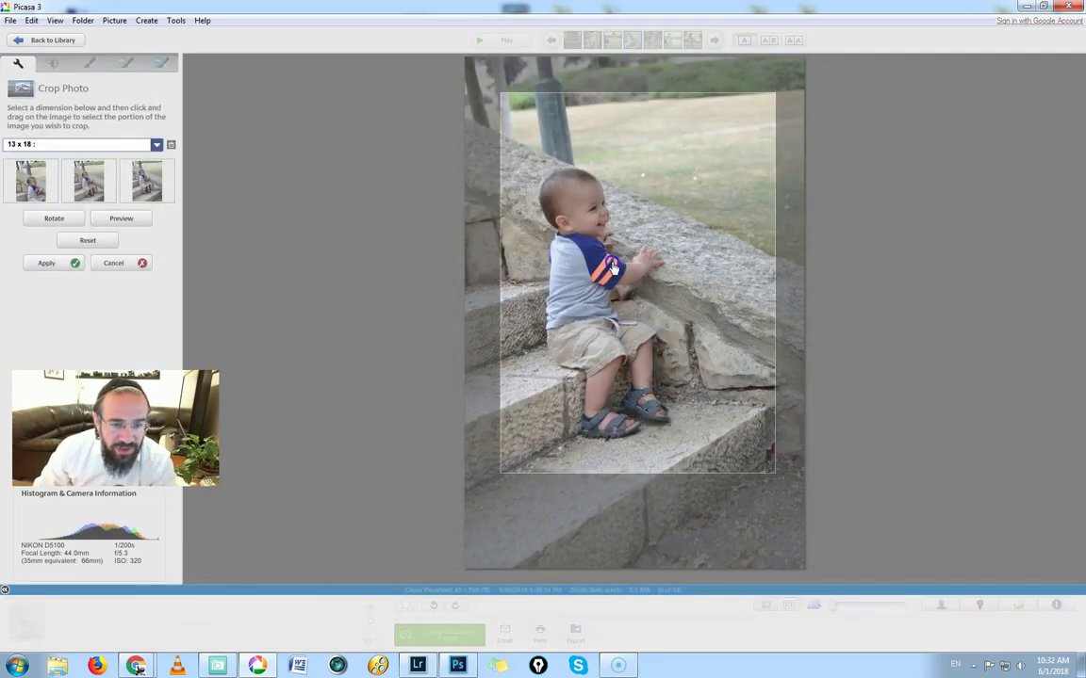
key("Return")
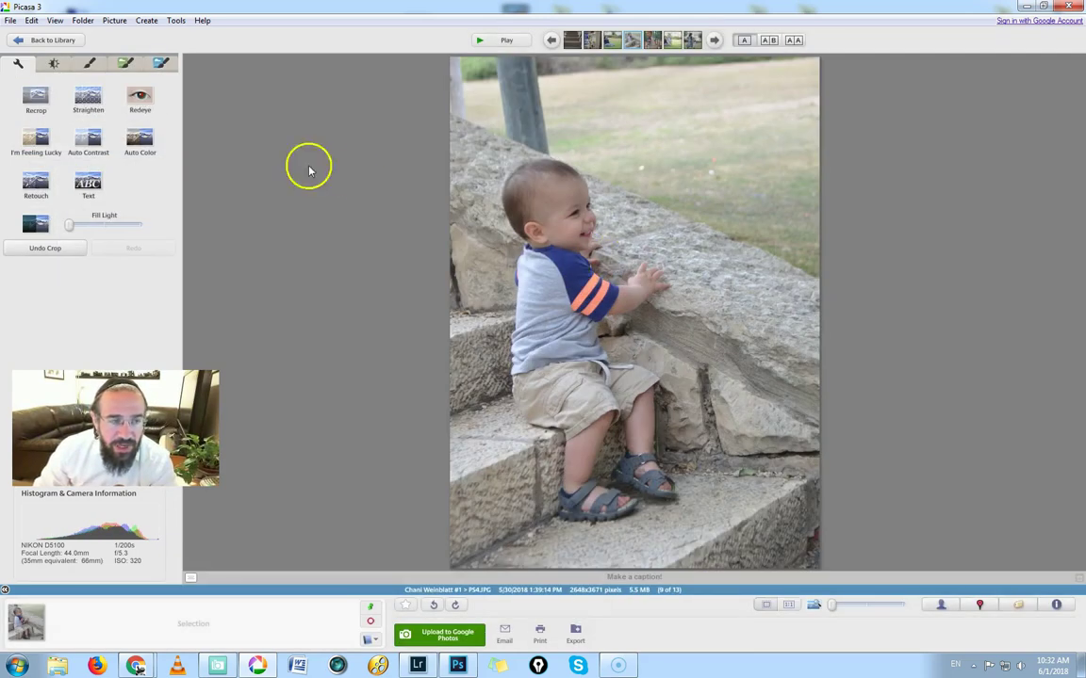
- Recrop tighter to 5 x 7, apply, then undo and redo the crop to compare
left_click(28, 98)
left_click_drag(772, 87, 748, 111)
left_click_drag(671, 185, 673, 170)
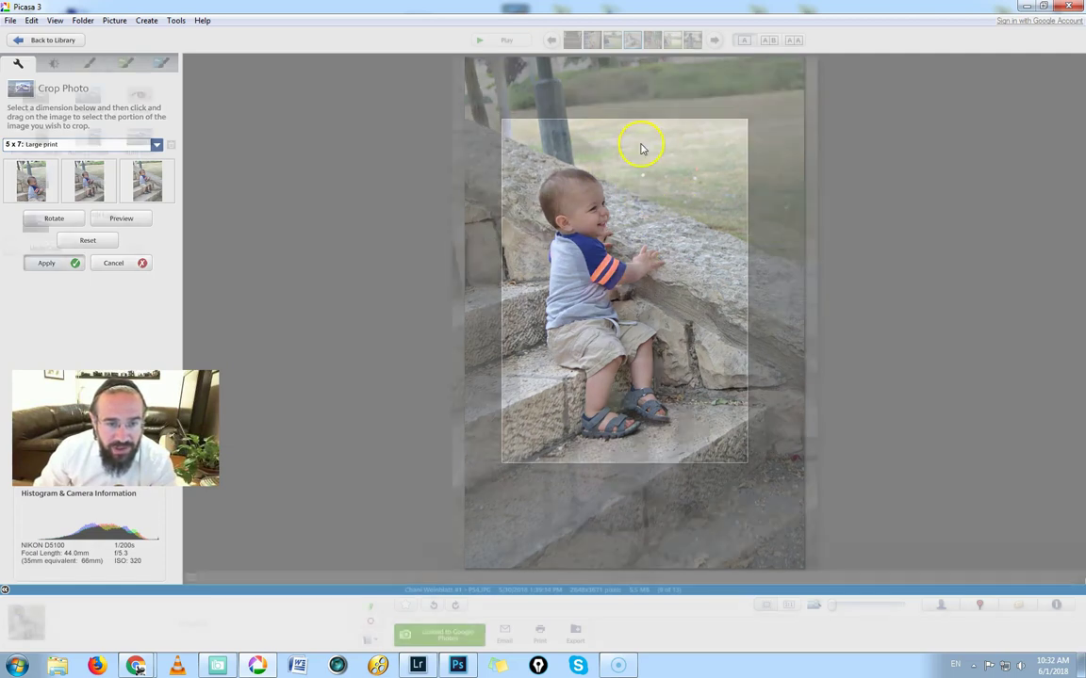
left_click(39, 94)
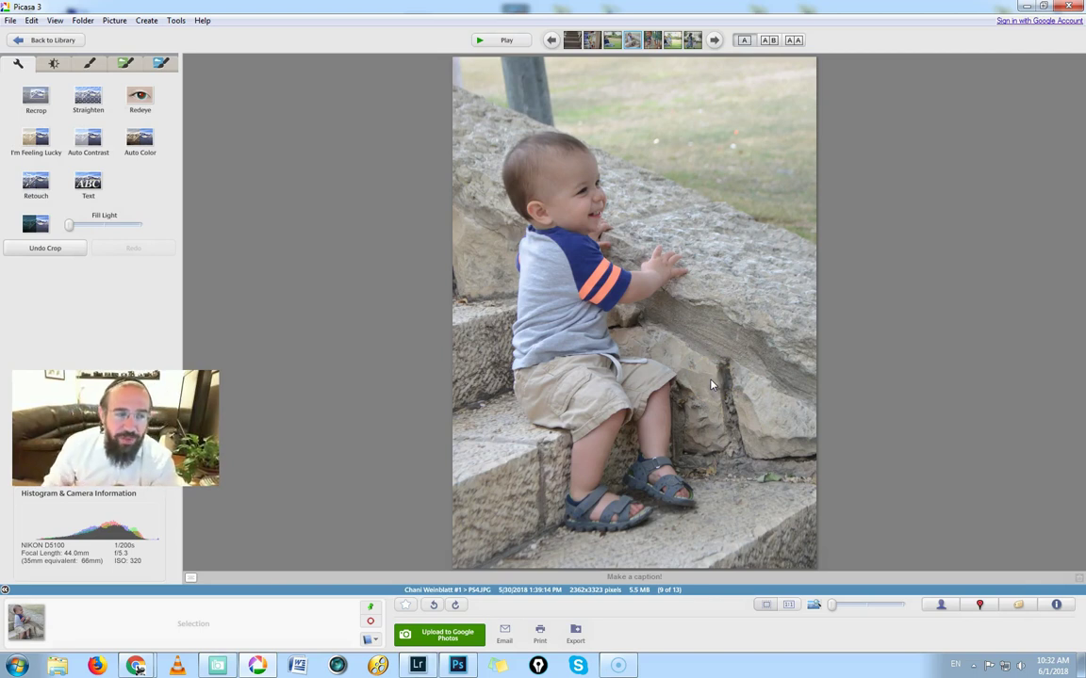
left_click(49, 247)
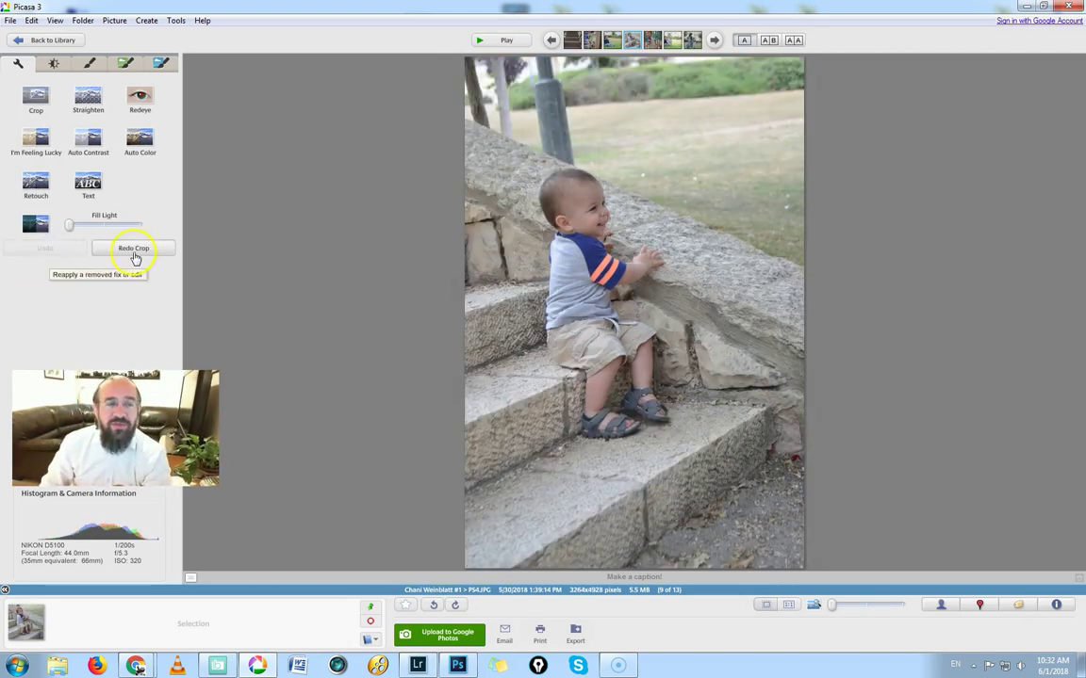
left_click(134, 249)
- Move to P55.JPG and briefly view its properties and camera details
key("Right")
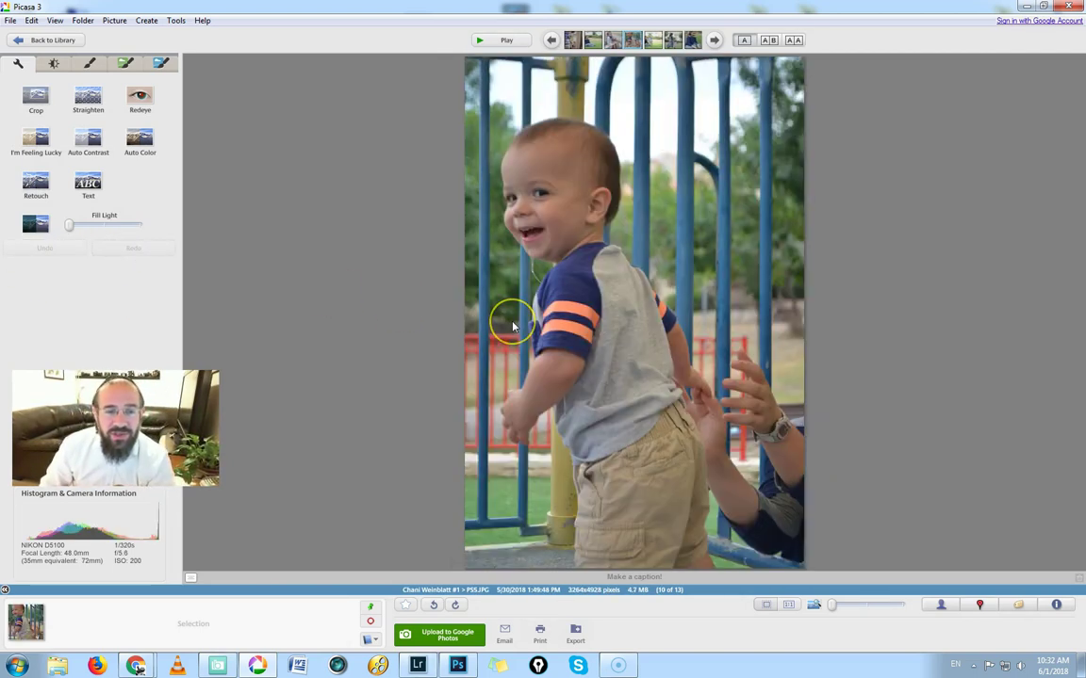
left_click(519, 314)
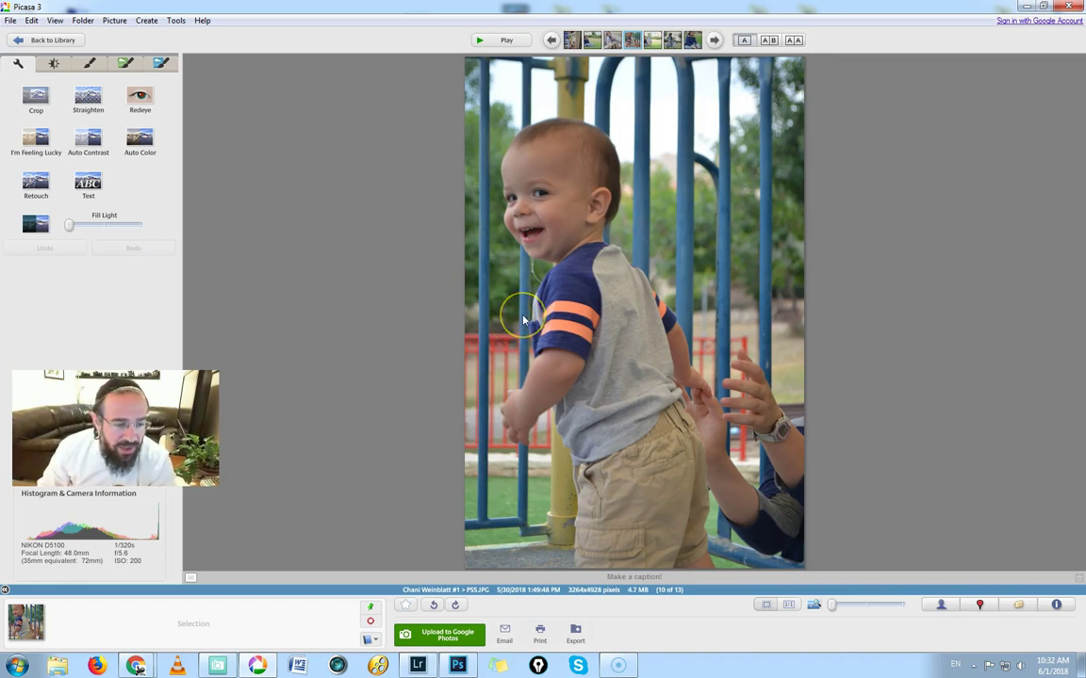
left_click(1056, 605)
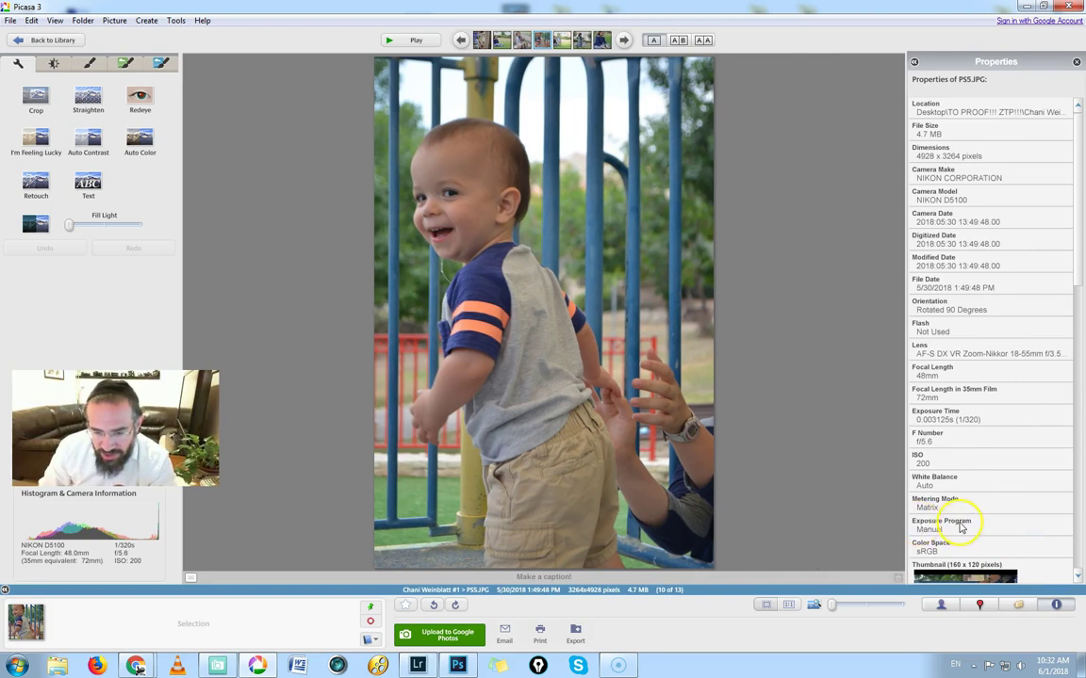
left_click(1055, 605)
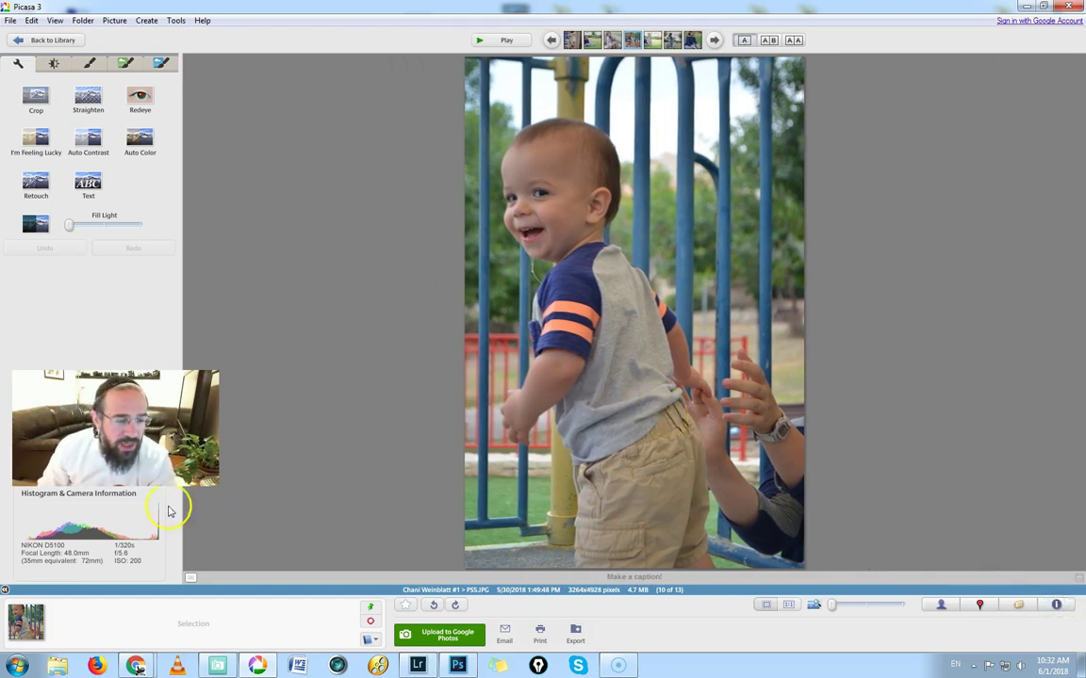
- Inspect the boy's hands, shirt and waistband at 100% zoom, then return to fit view
left_click(700, 411)
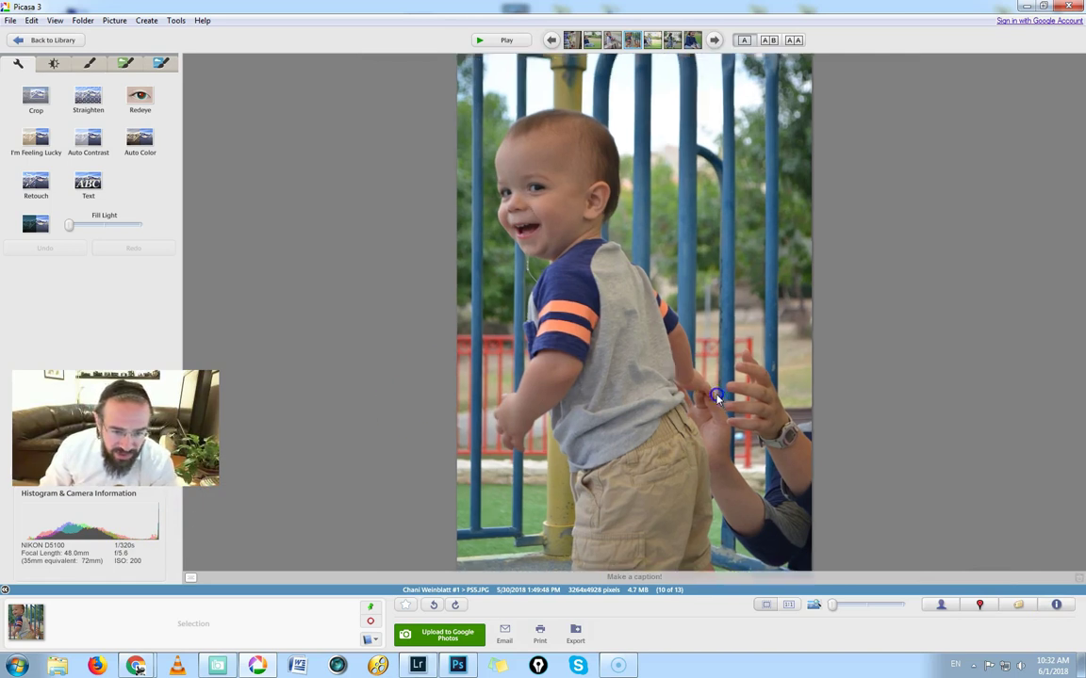
left_click_drag(754, 417, 617, 320)
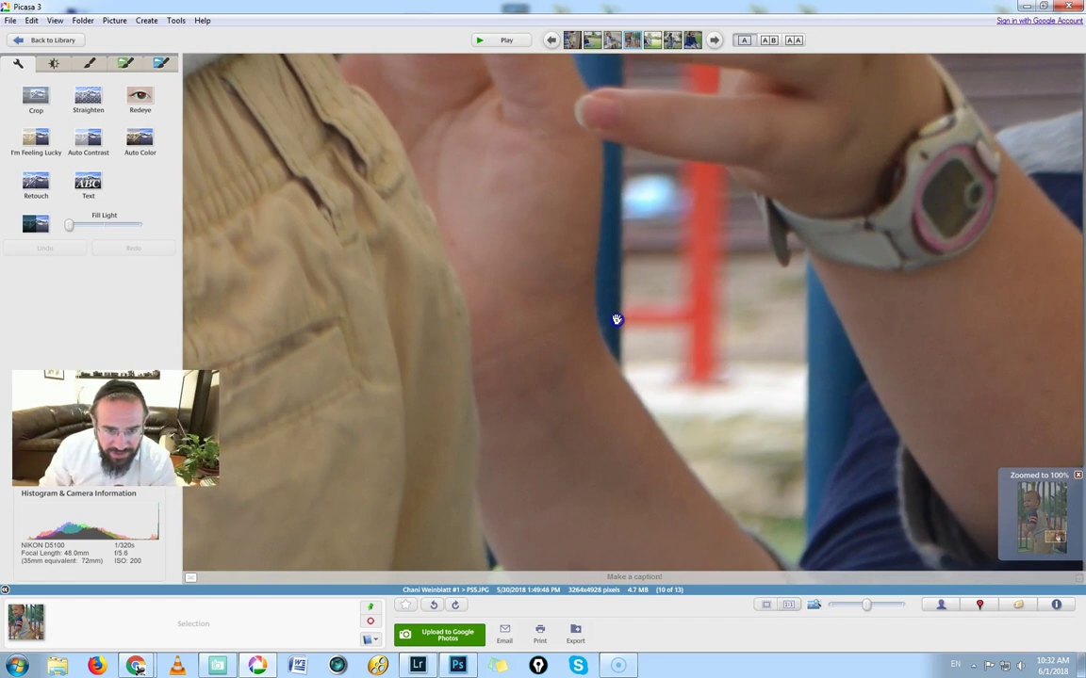
left_click_drag(573, 274, 614, 424)
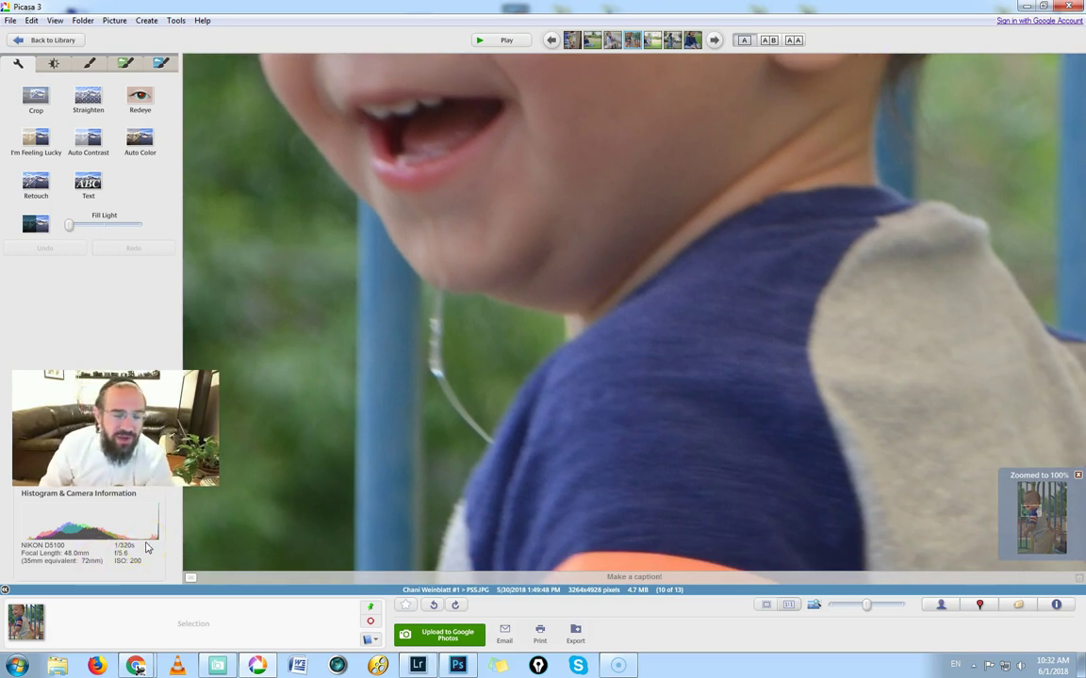
left_click_drag(588, 423, 591, 425)
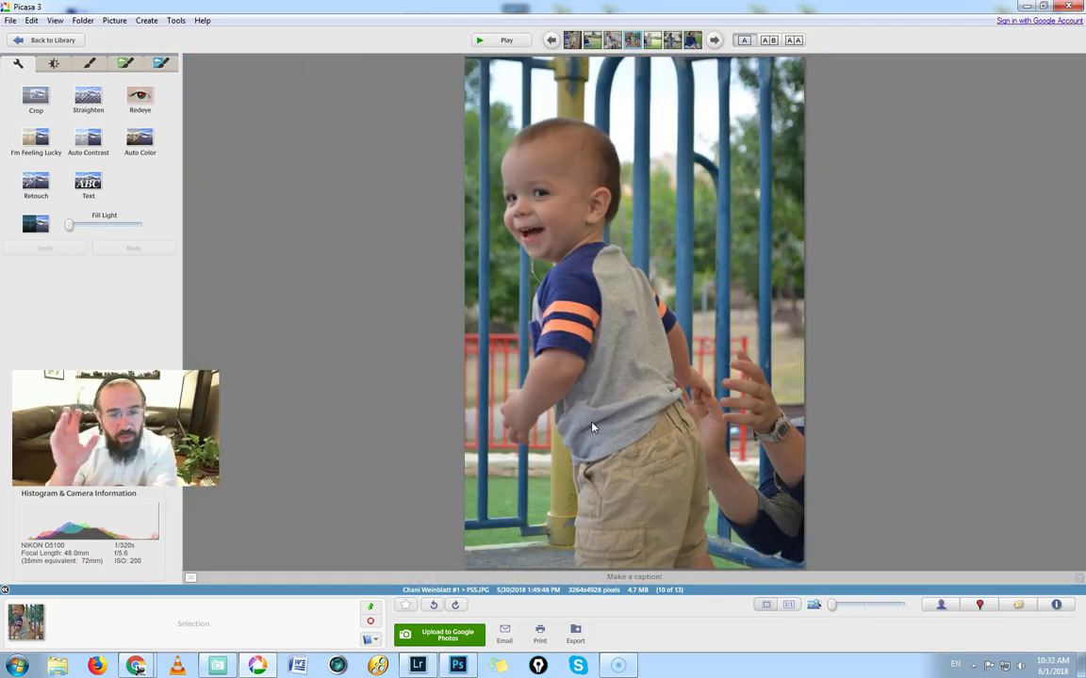
left_click_drag(703, 341, 476, 226)
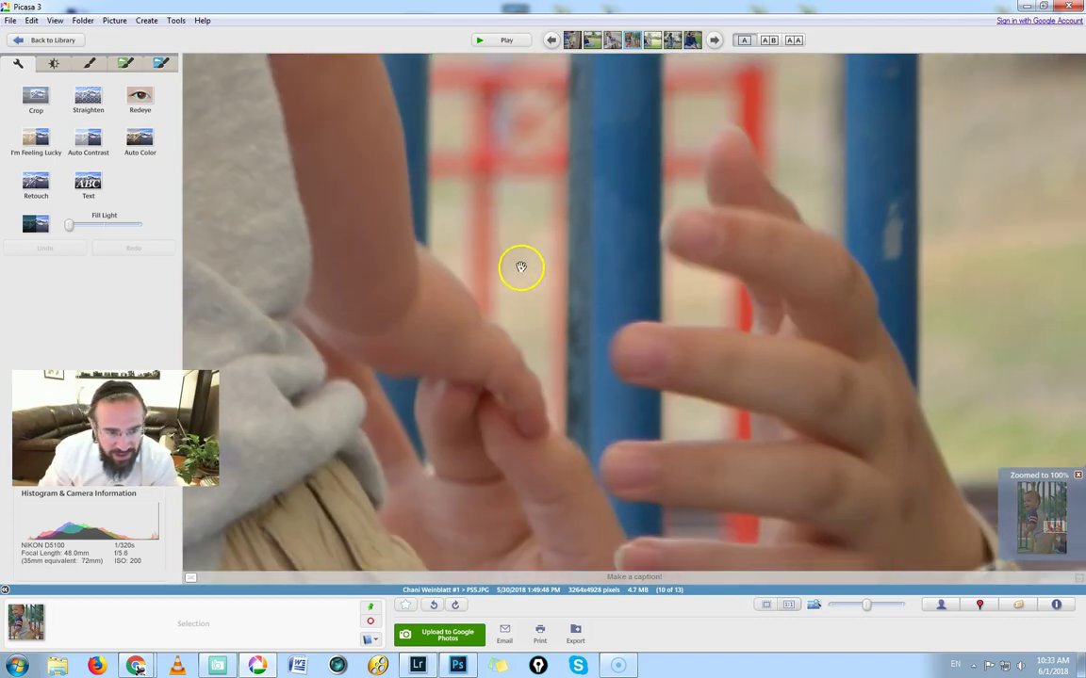
left_click_drag(338, 248, 468, 224)
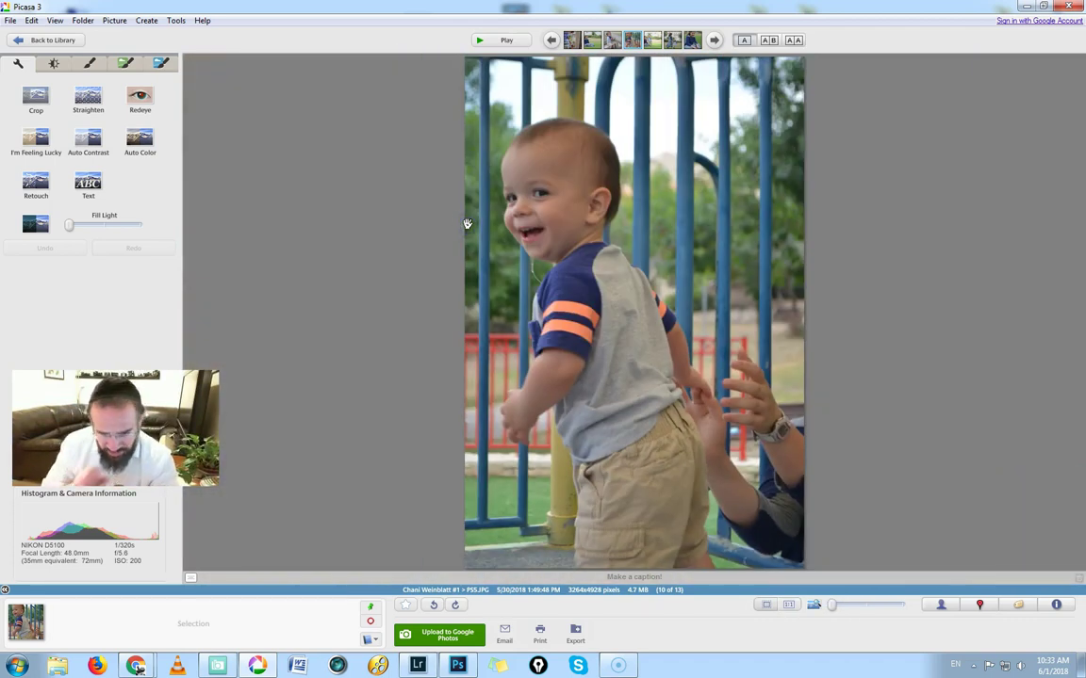
left_click_drag(614, 502, 741, 284)
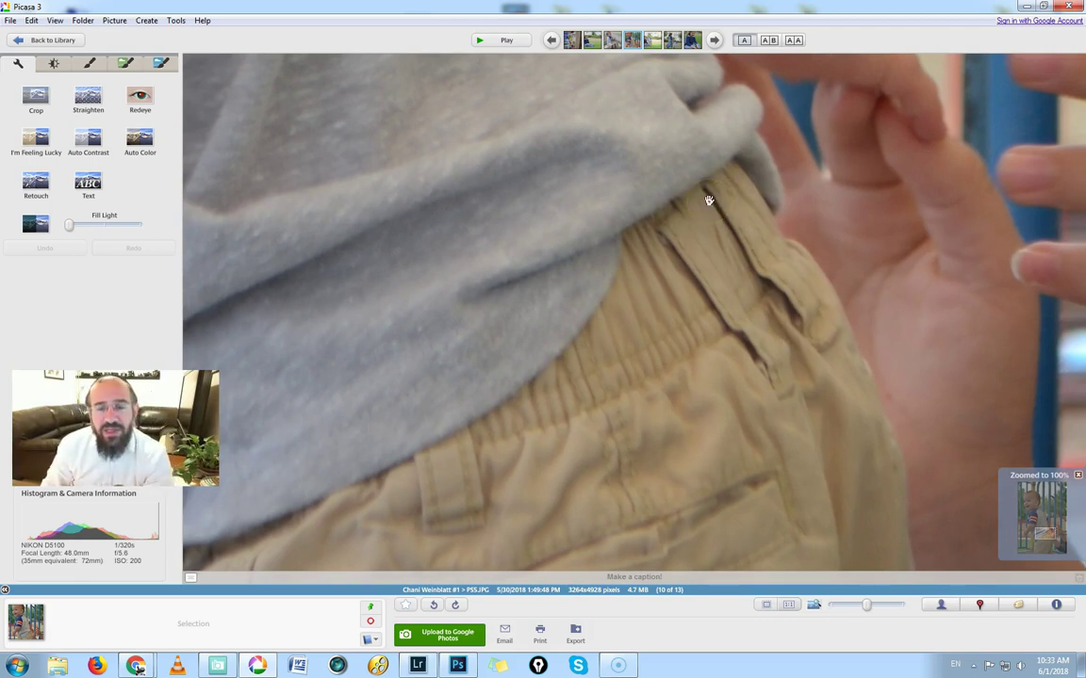
left_click(694, 232)
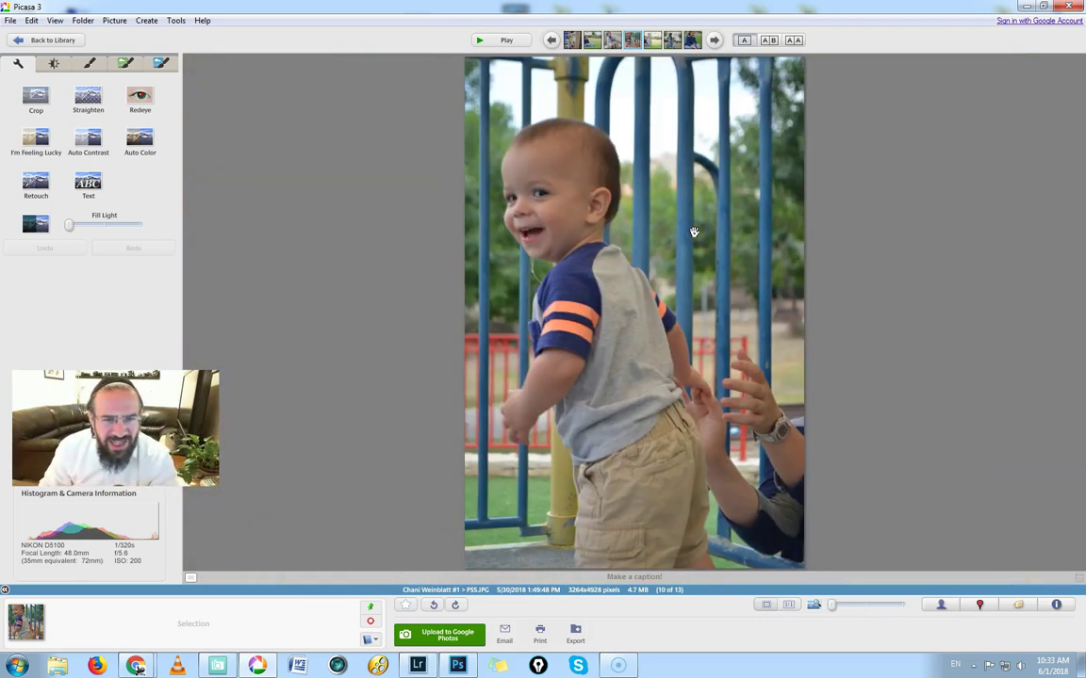
mouse_move(609, 238)
left_mouse_down()
mouse_move(589, 204)
mouse_move(552, 198)
mouse_move(551, 267)
mouse_move(528, 192)
mouse_move(545, 191)
mouse_move(528, 191)
mouse_move(582, 249)
mouse_move(561, 209)
mouse_move(783, 386)
mouse_move(568, 232)
mouse_move(536, 368)
mouse_move(554, 164)
left_mouse_up()
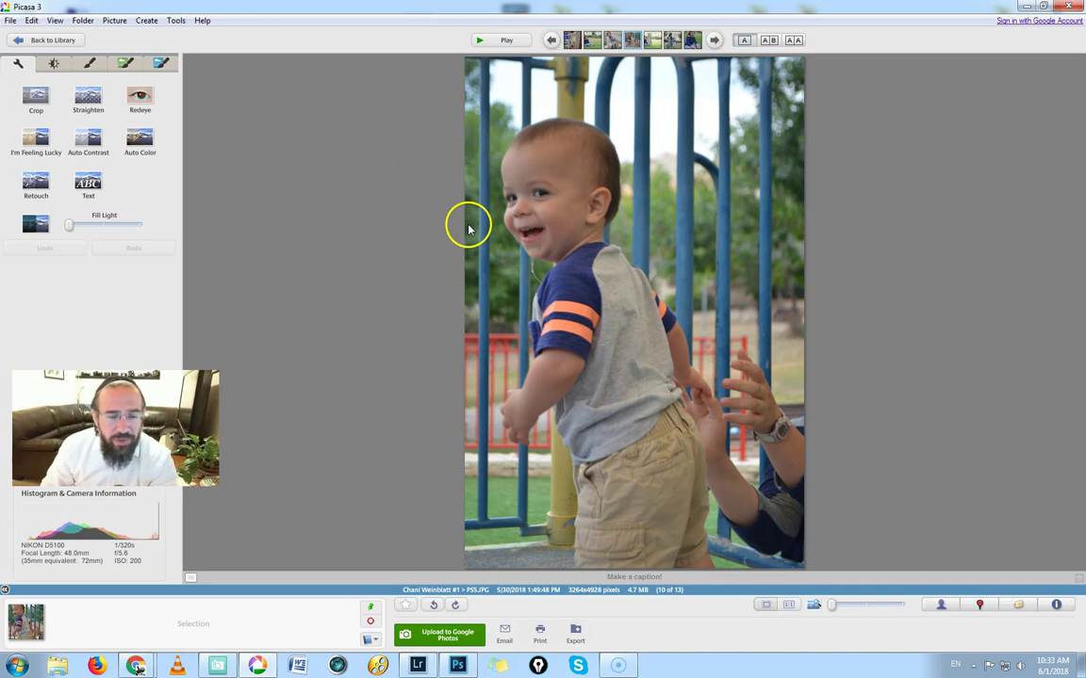
- Crop the girl-and-boy grass photo to trim its right side and top, then advance to P52.JPG
scroll(538, 327, "down", 1)
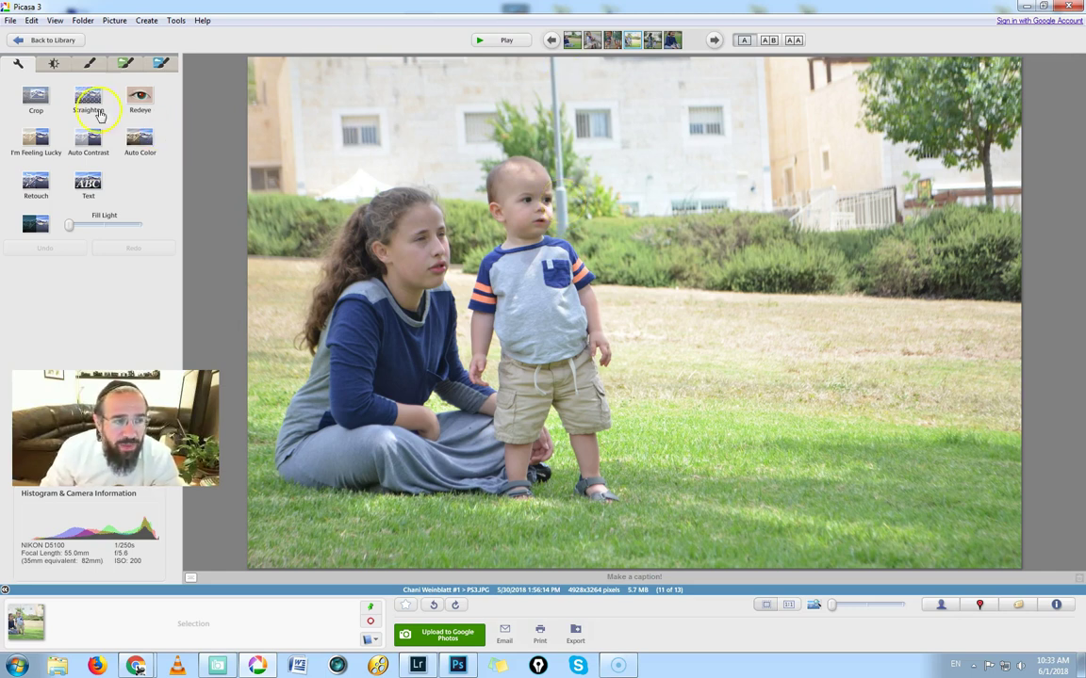
left_click(34, 95)
left_click_drag(263, 102, 914, 527)
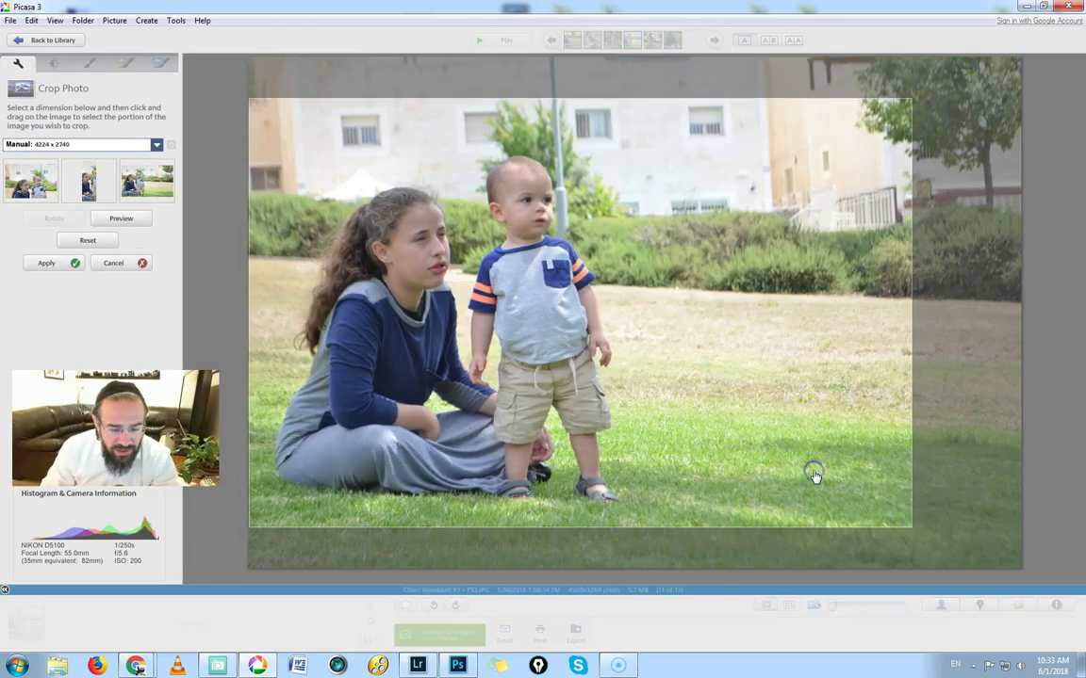
key("Return")
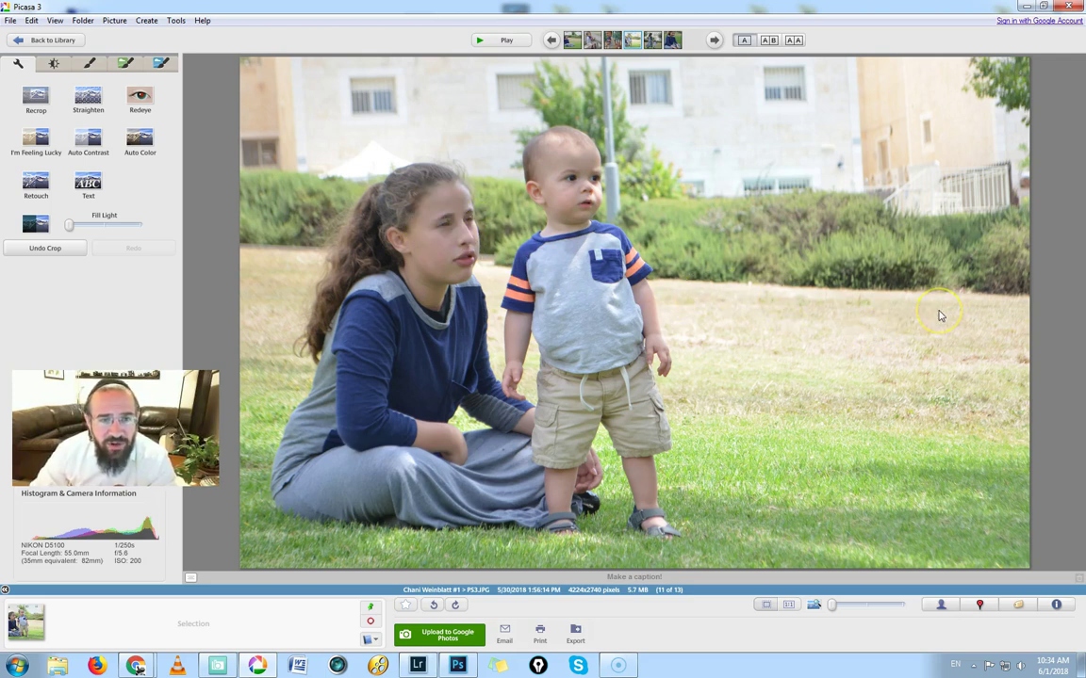
key("Right")
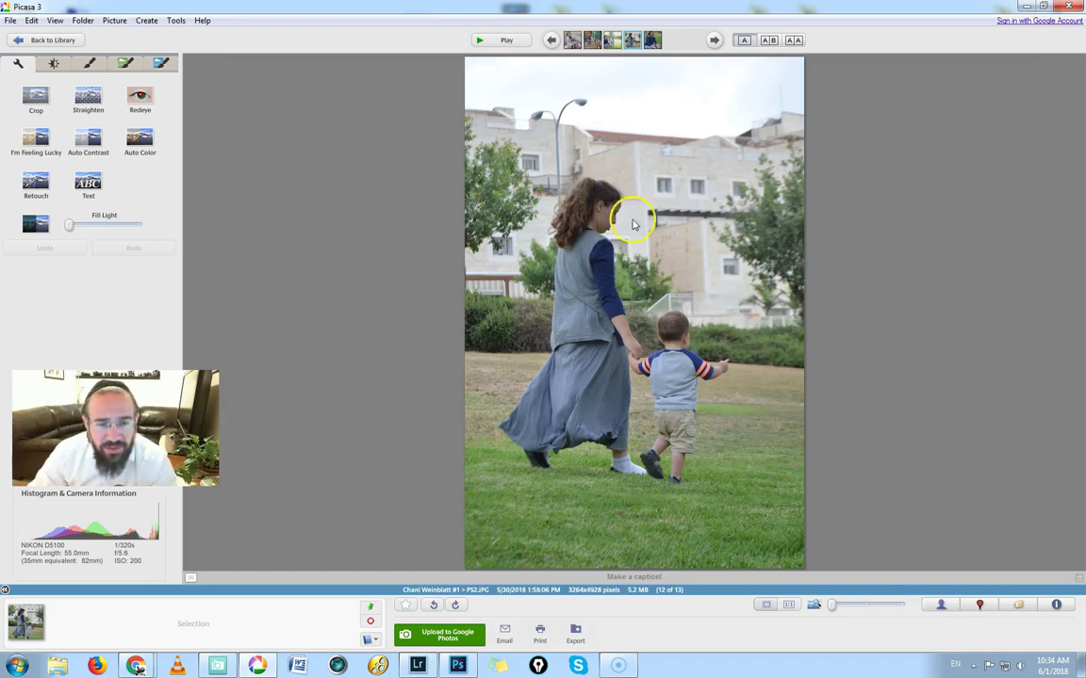
- Crop the walking photo around the girl and toddler, widening the left and trimming the bottom
left_click(38, 105)
left_click_drag(488, 72, 812, 517)
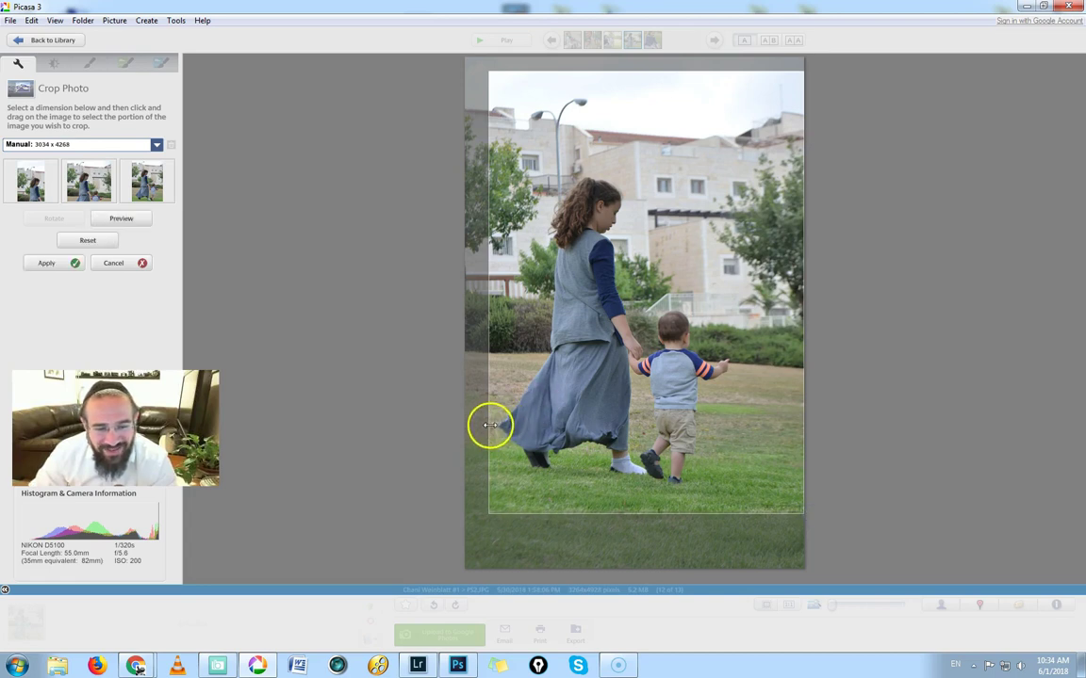
left_click_drag(489, 425, 485, 425)
left_click_drag(615, 514, 615, 509)
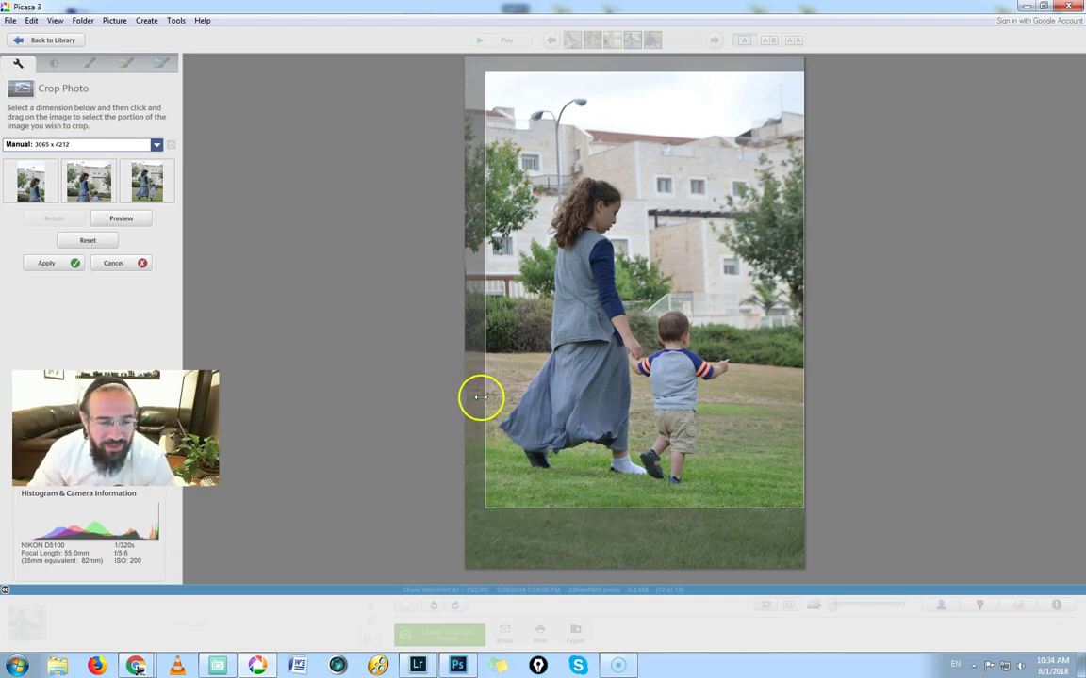
double_click(520, 329)
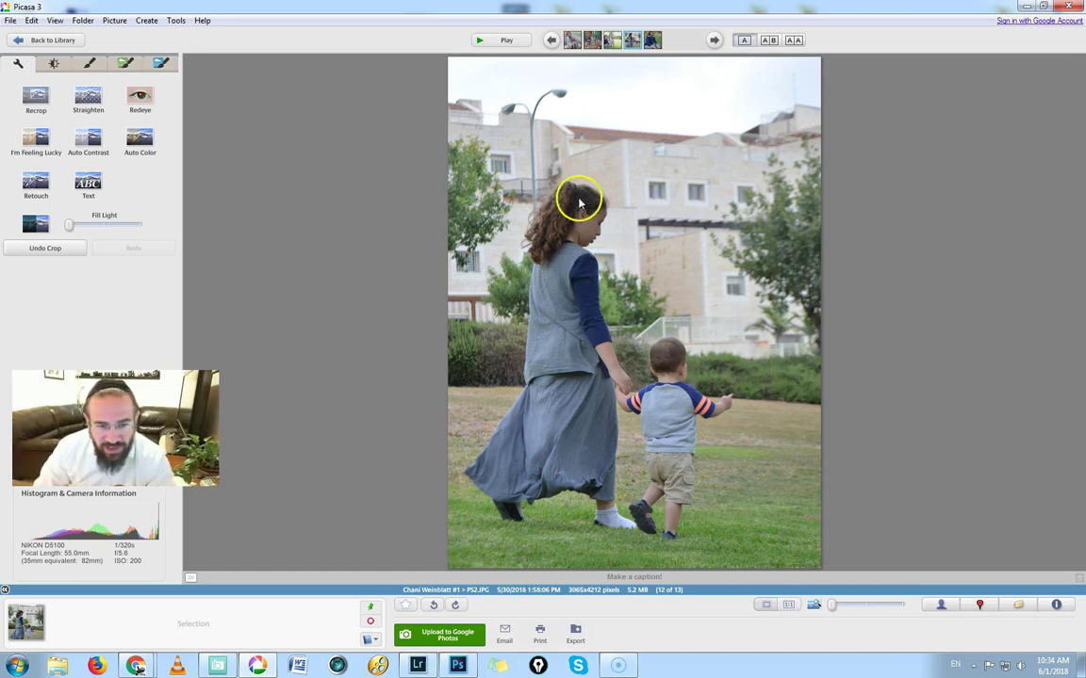
- Recrop to trim more sky off the top, giving 3034 x 4032, then show P51.JPG
left_click(38, 99)
left_click(75, 144)
left_click(76, 156)
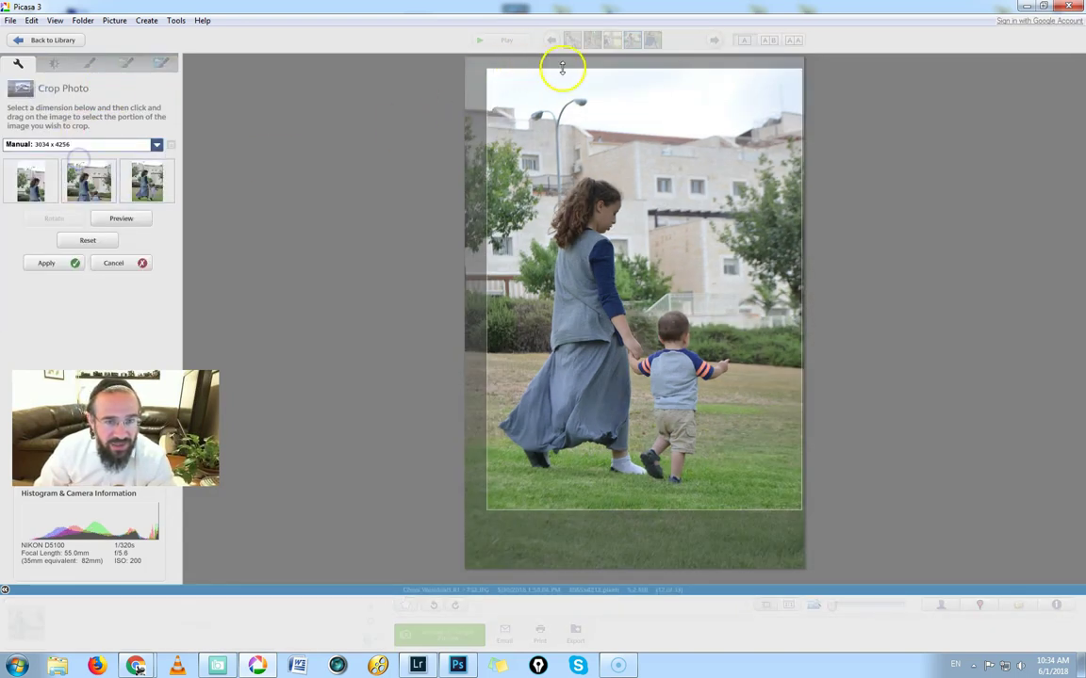
mouse_move(595, 68)
left_mouse_down()
mouse_move(596, 126)
mouse_move(600, 91)
left_mouse_up()
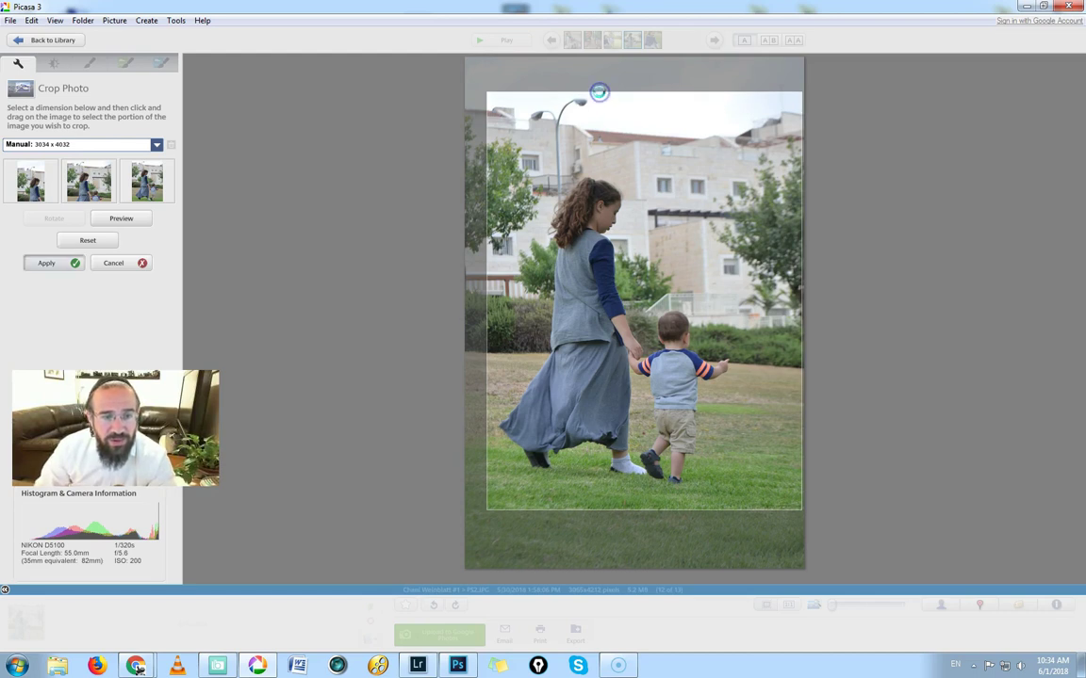
key("Return")
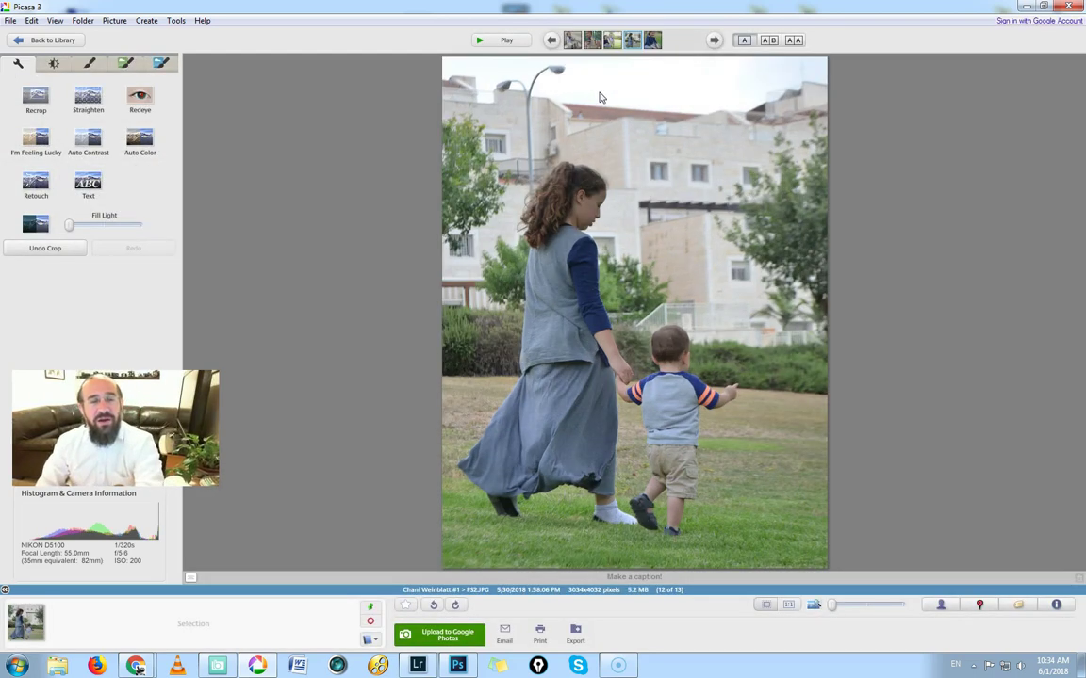
left_click(598, 253)
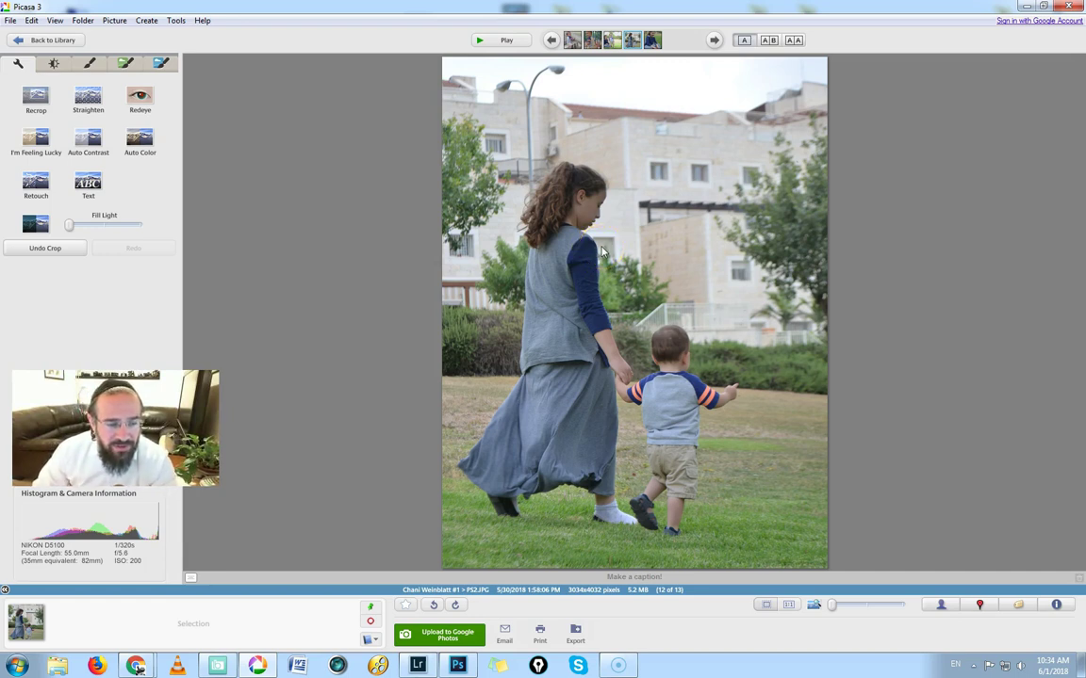
key("Right")
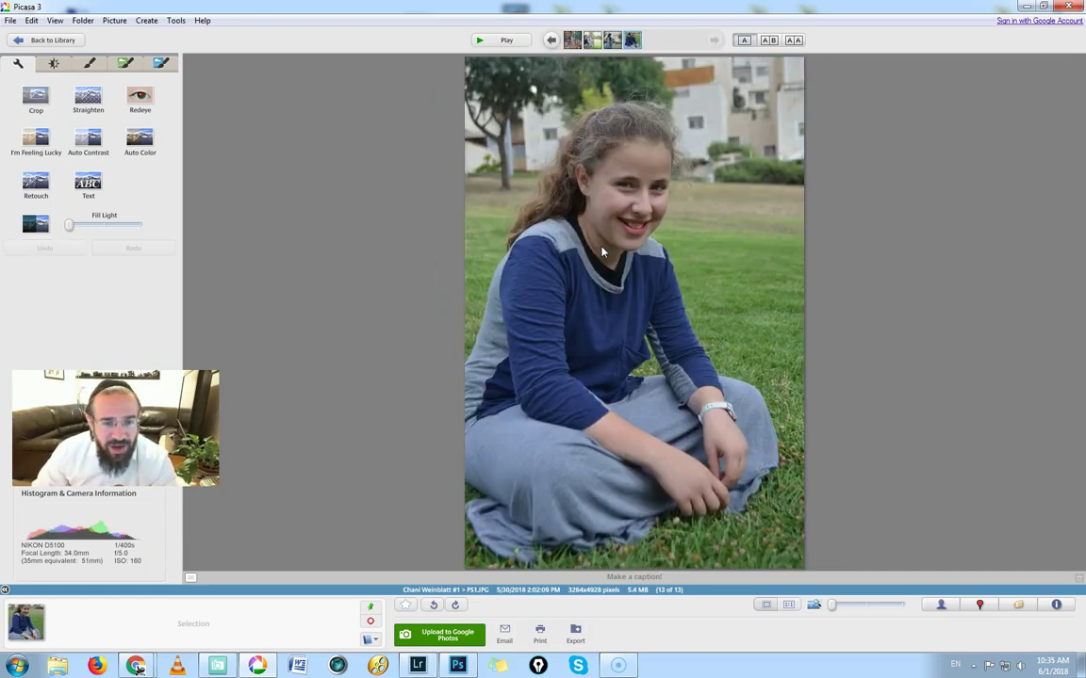
left_click_drag(603, 252, 704, 392)
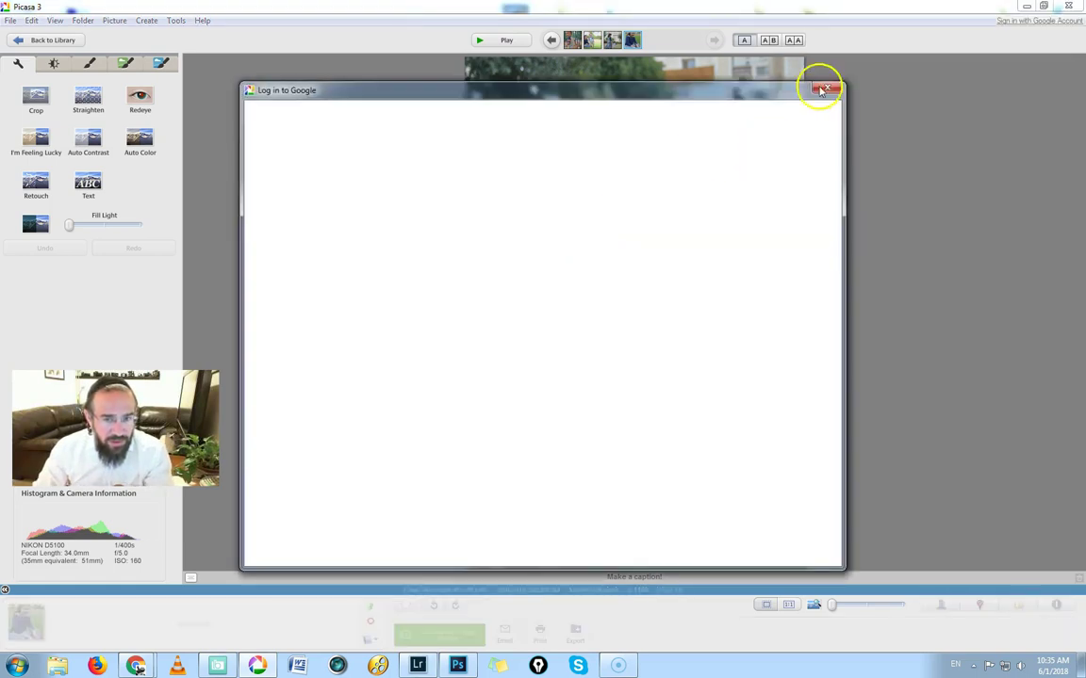
- Close the Google sign-in window, then sketch and clear a guide line and triangle over the girl's pose
left_click(820, 87)
mouse_move(625, 122)
left_mouse_down()
mouse_move(511, 379)
mouse_move(738, 490)
left_mouse_up()
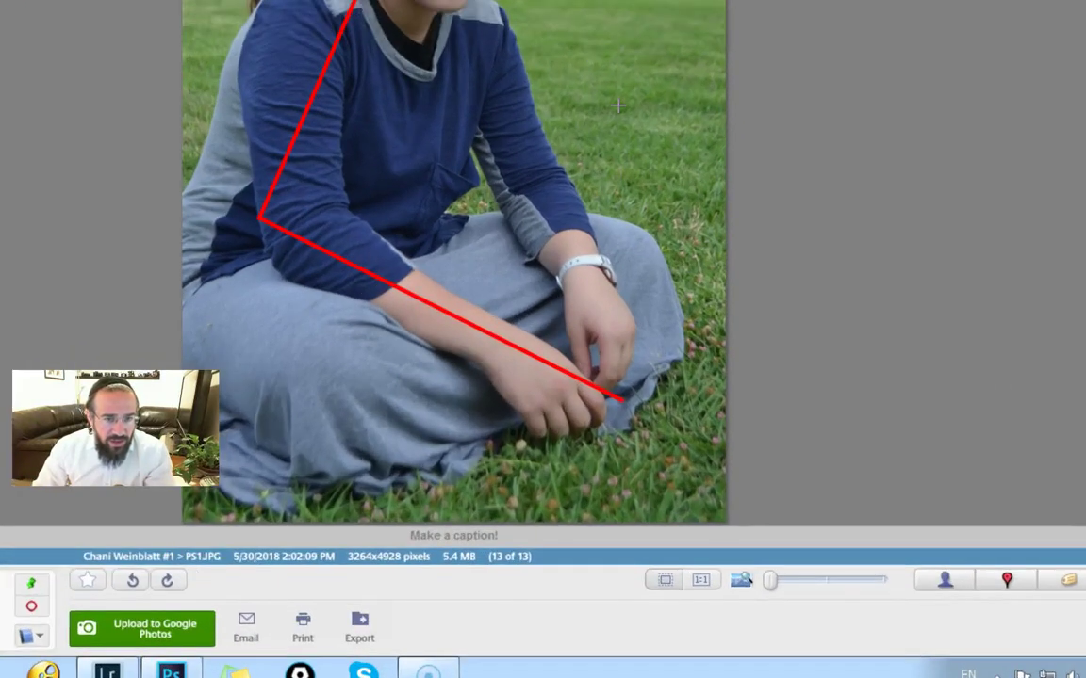
key("Escape")
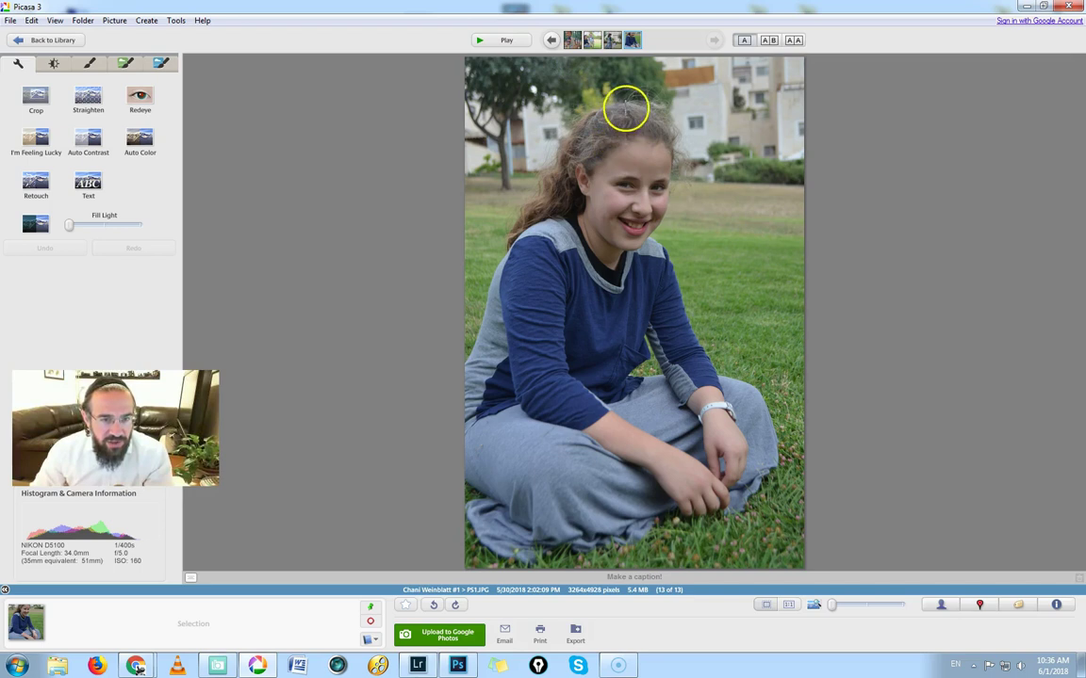
mouse_move(627, 106)
left_mouse_down()
mouse_move(555, 321)
mouse_move(521, 391)
mouse_move(496, 399)
mouse_move(749, 471)
mouse_move(631, 111)
left_mouse_up()
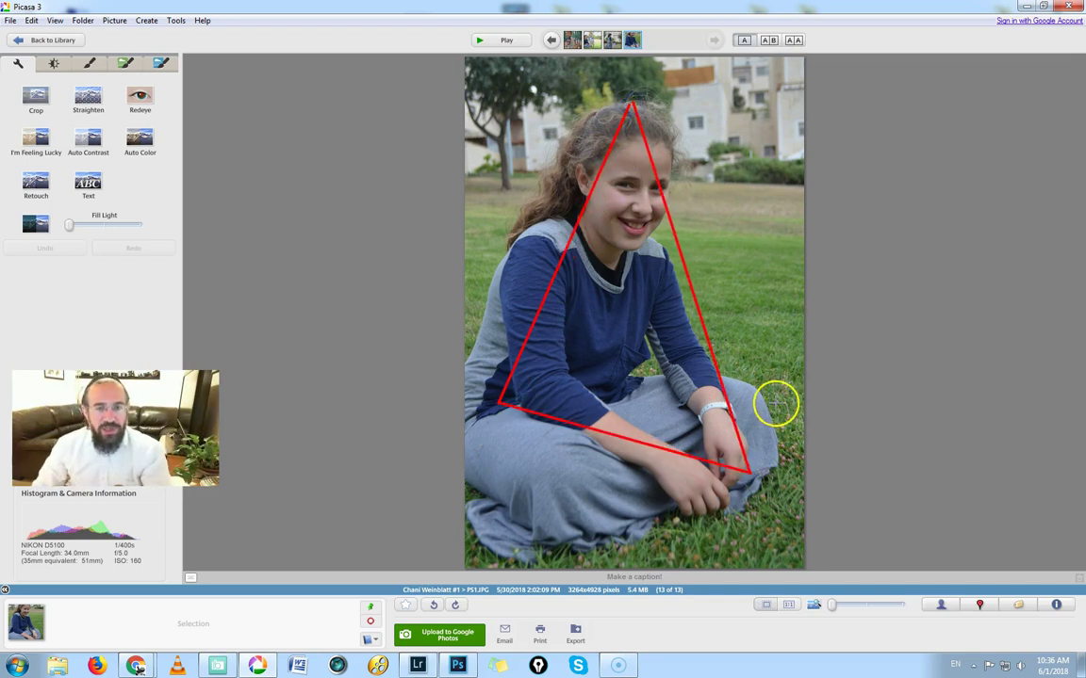
key("Escape")
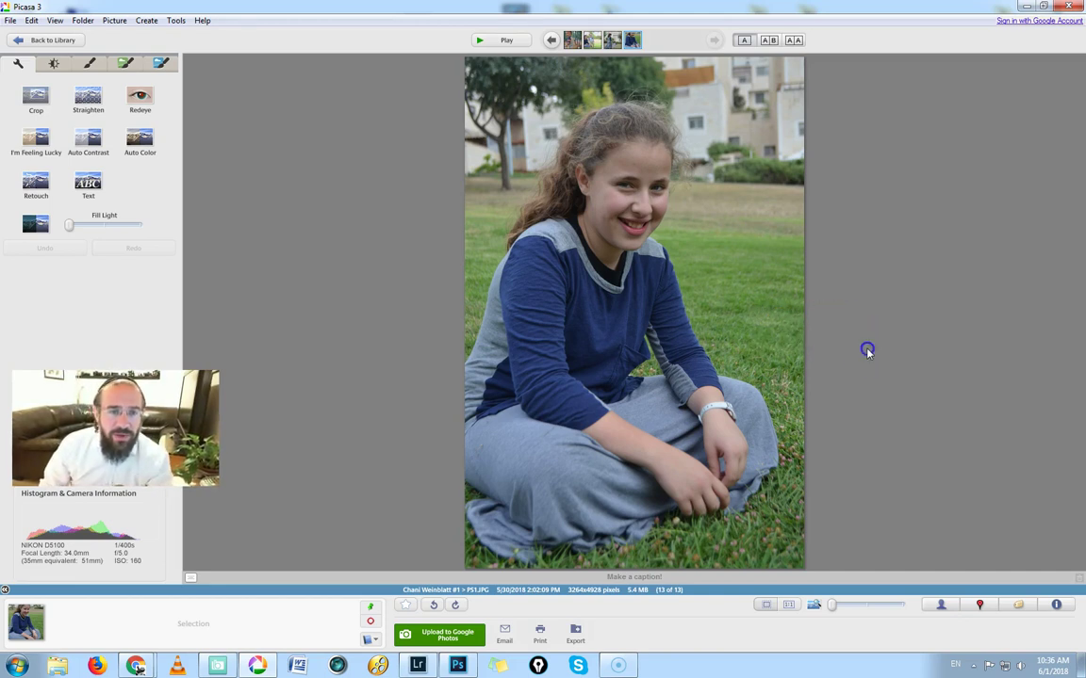
- Scroll back to the toddler-on-steps photo, number 9 of 13
scroll(867, 349, "up", 1)
scroll(868, 353, "up", 3)
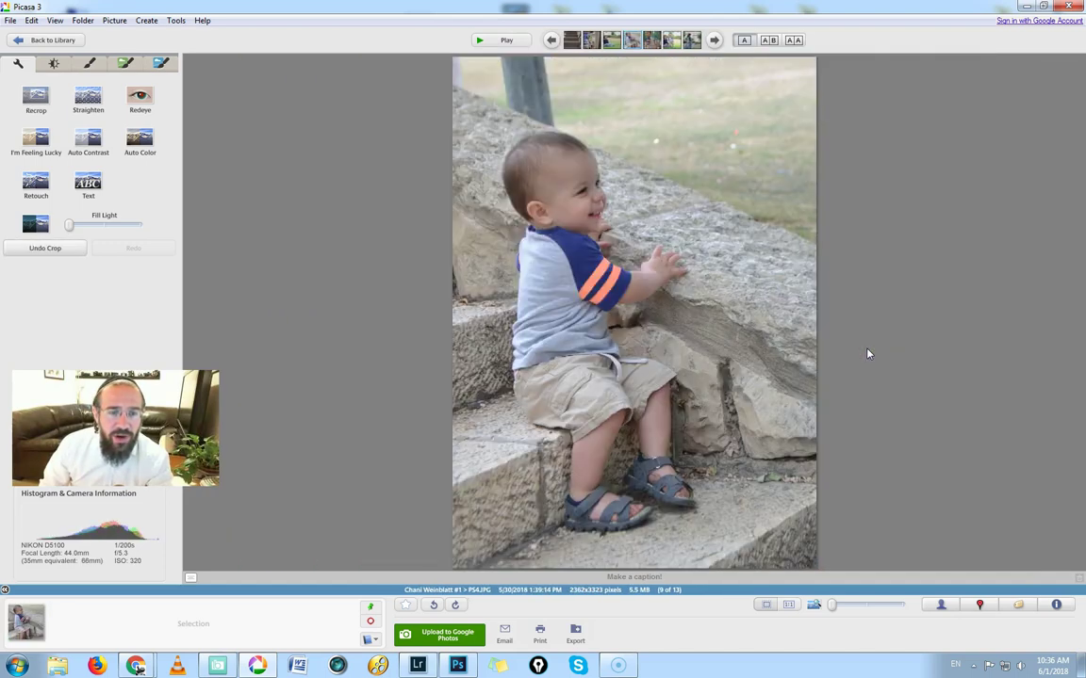
mouse_move(868, 354)
left_mouse_down()
mouse_move(685, 379)
mouse_move(640, 408)
mouse_move(634, 380)
left_mouse_up()
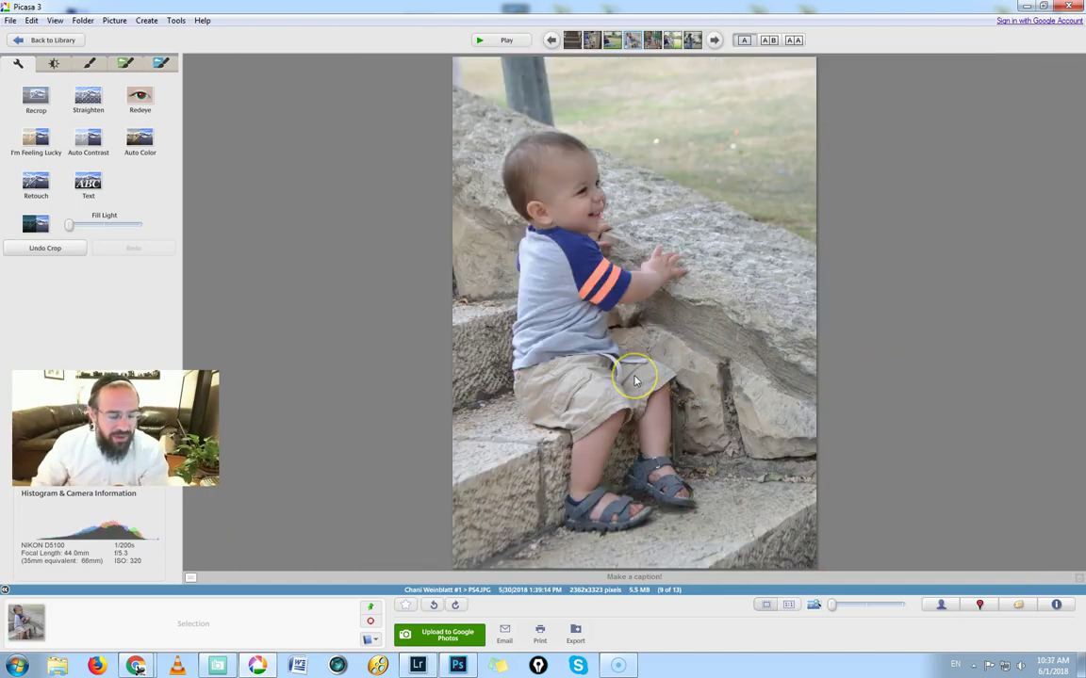
- Undo the crop on P54.JPG and open it with Adobe Photoshop Lightroom Classic
left_click(44, 248)
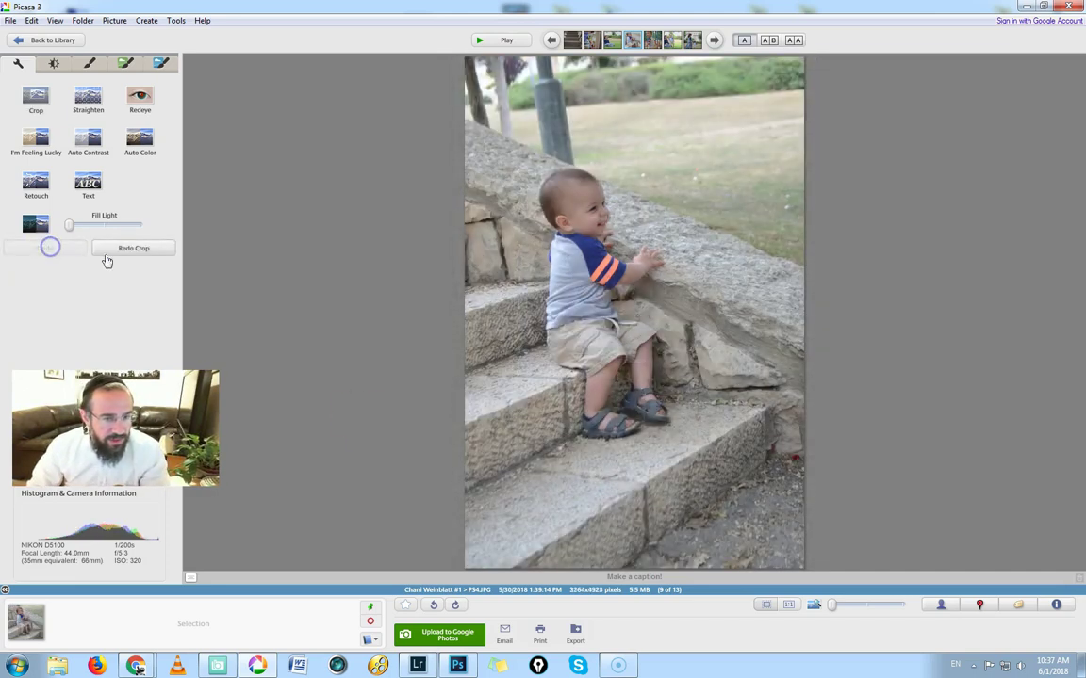
right_click(613, 298)
mouse_move(772, 422)
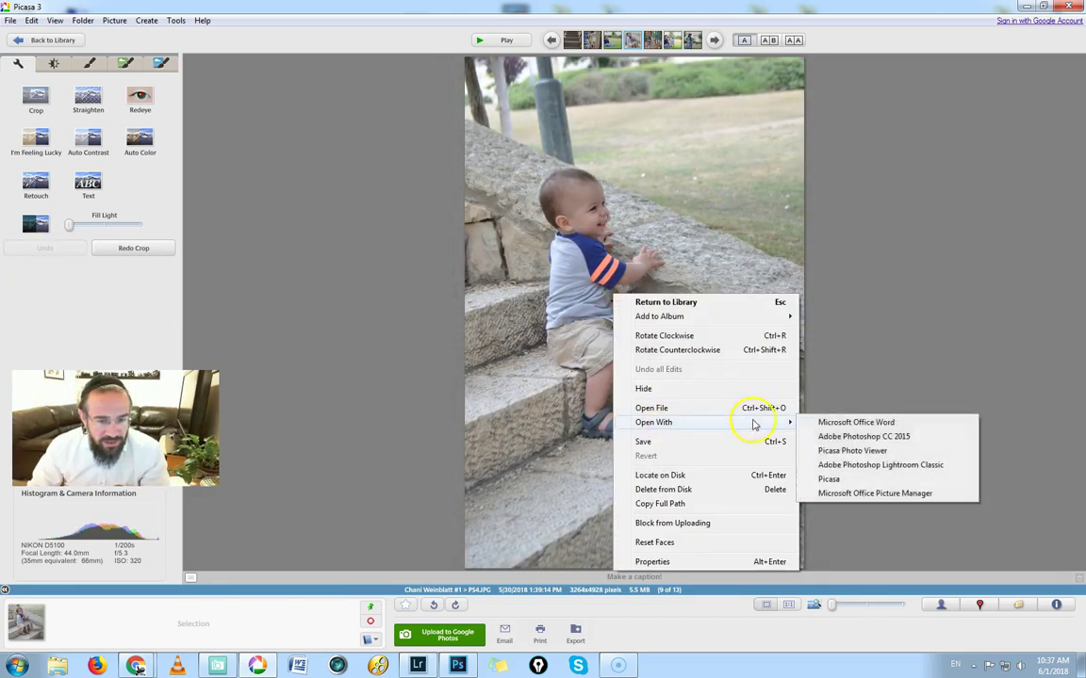
left_click(888, 466)
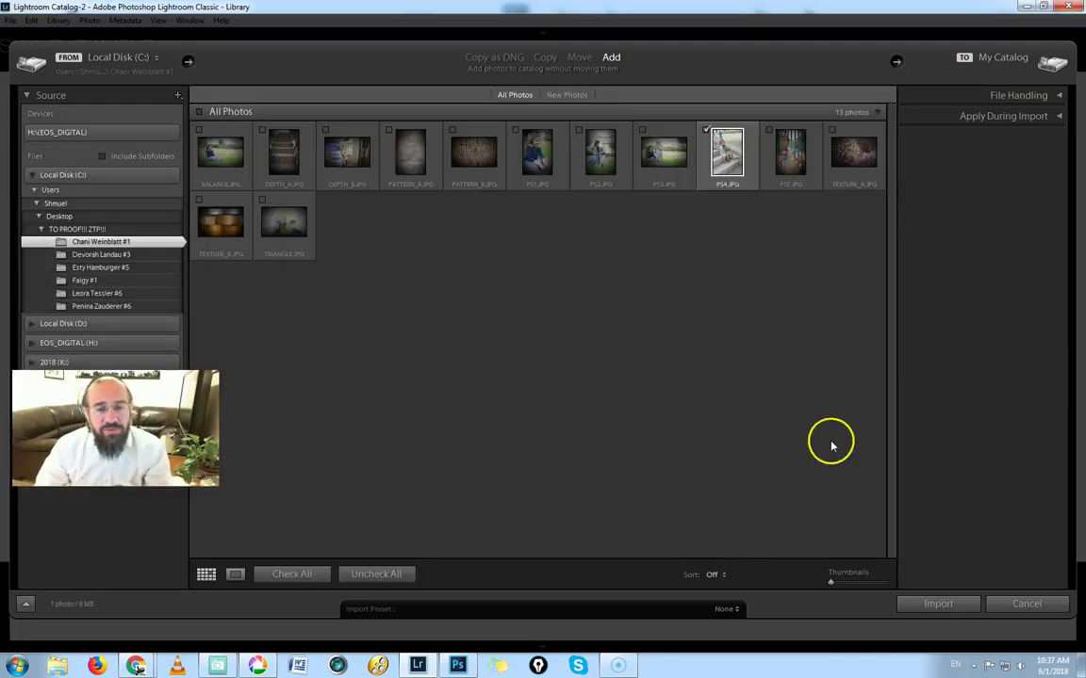
- Import P54.JPG and convert it to B&W with Orange +58, Yellow −58, Green −47
left_click(938, 606)
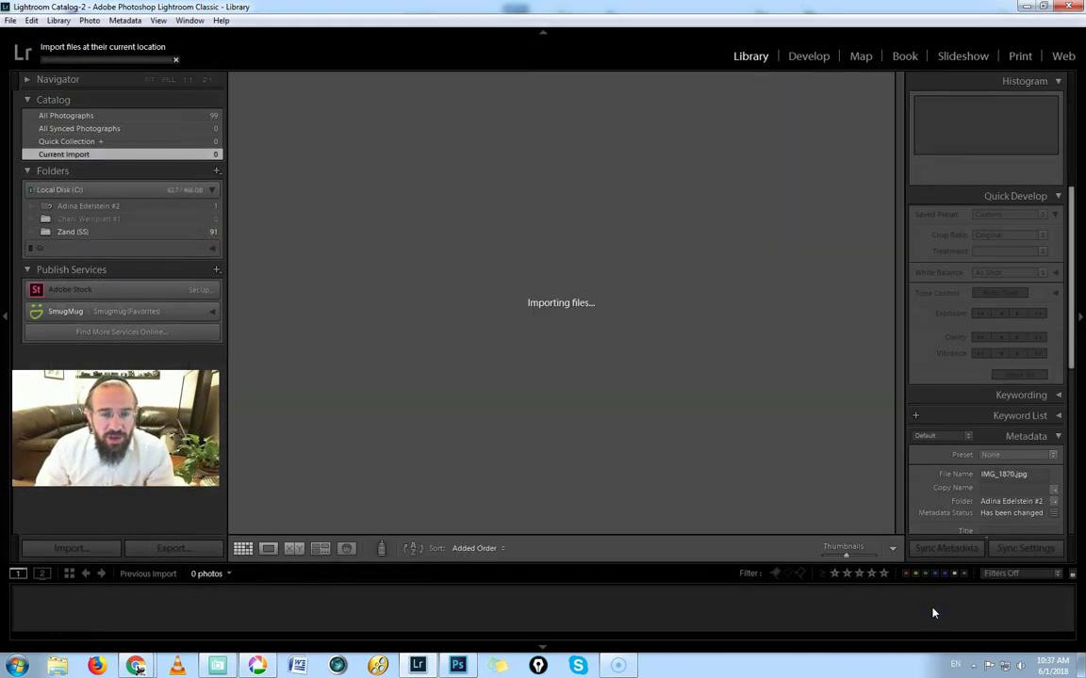
left_click(822, 57)
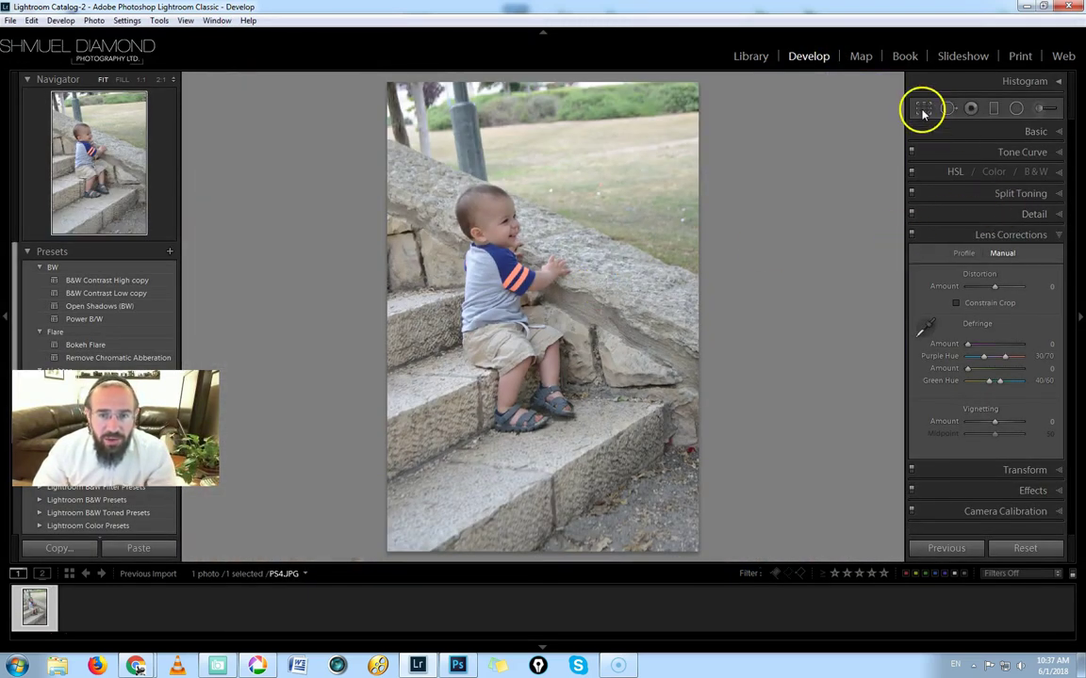
left_click(1039, 174)
left_click(997, 204)
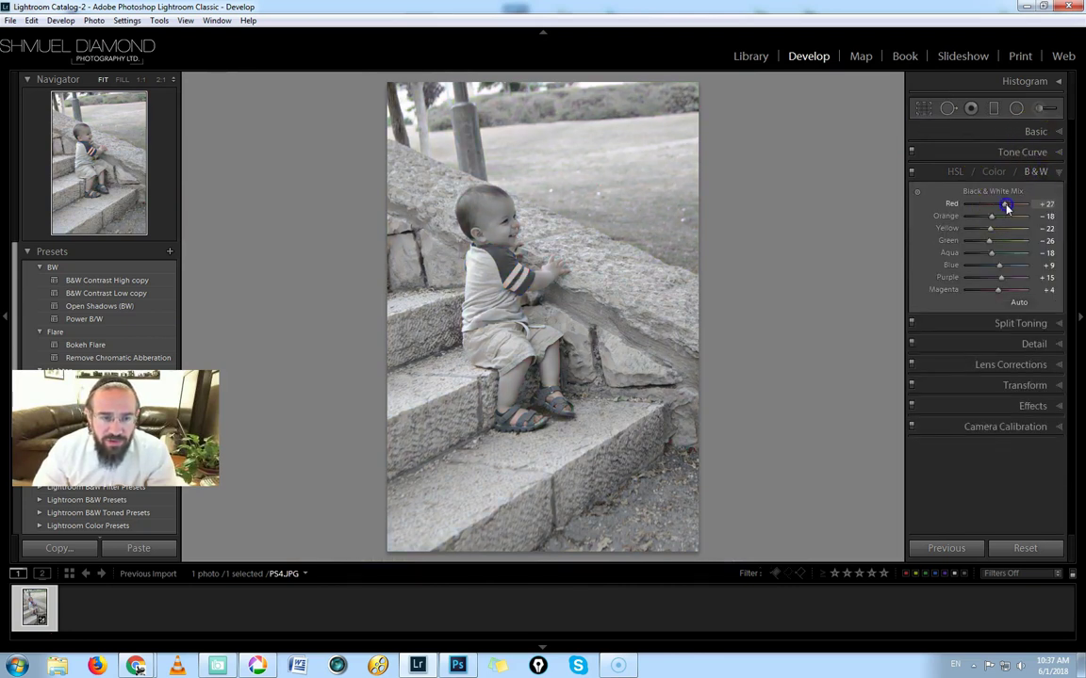
left_click_drag(992, 209, 984, 243)
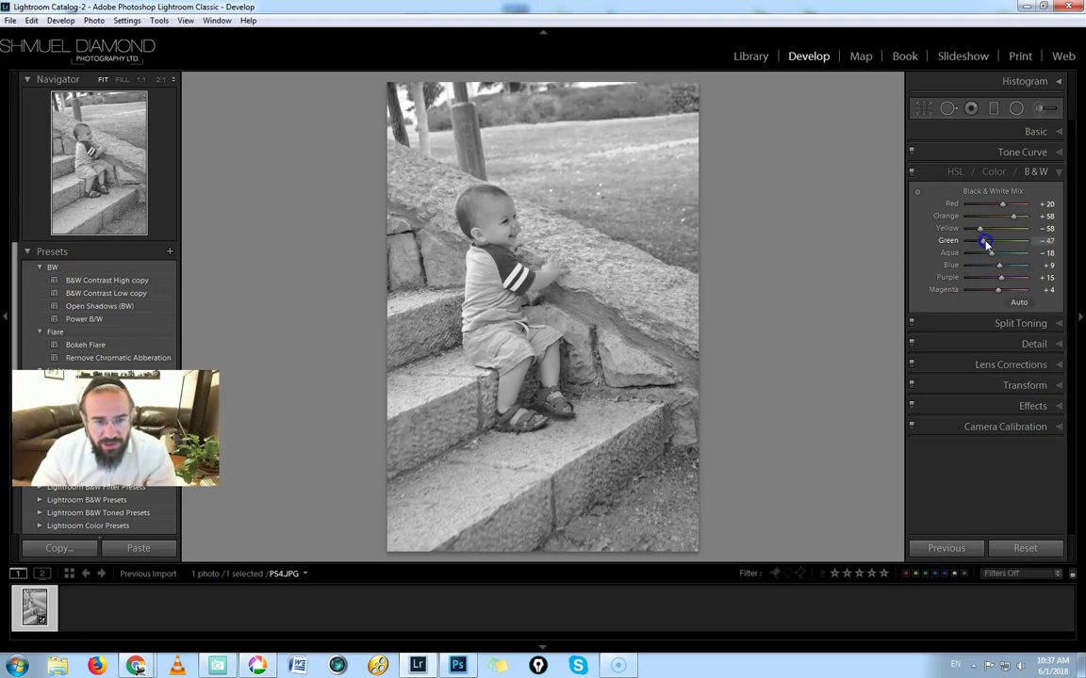
left_click(1032, 132)
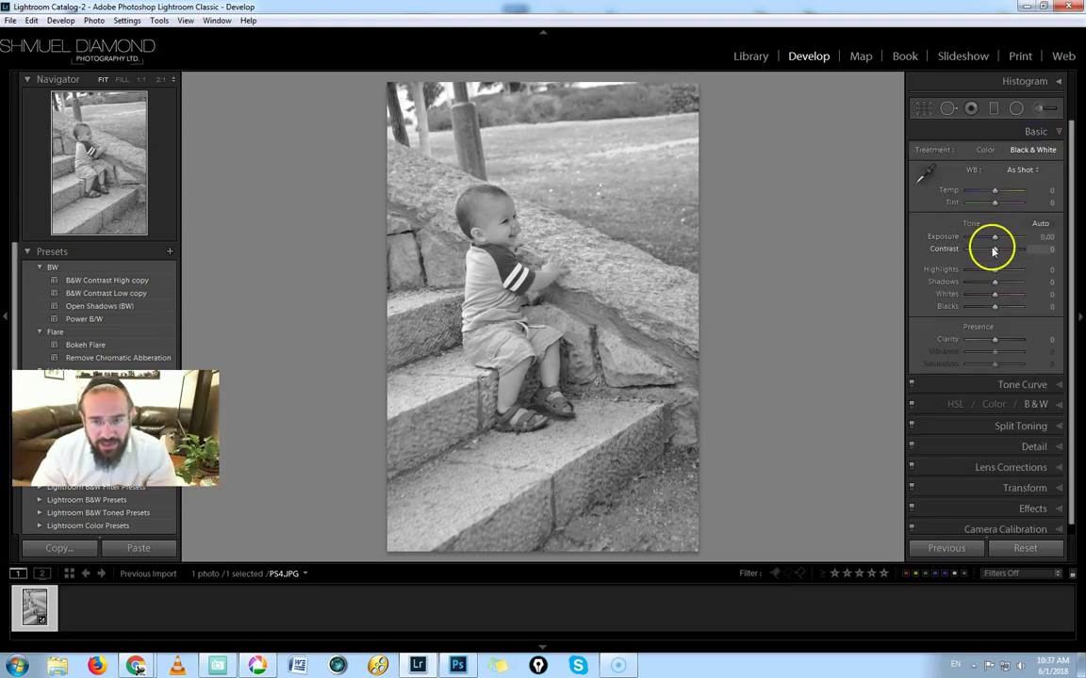
- Raise the photo's Contrast to +62 and Clarity to +10
left_click_drag(995, 250, 994, 250)
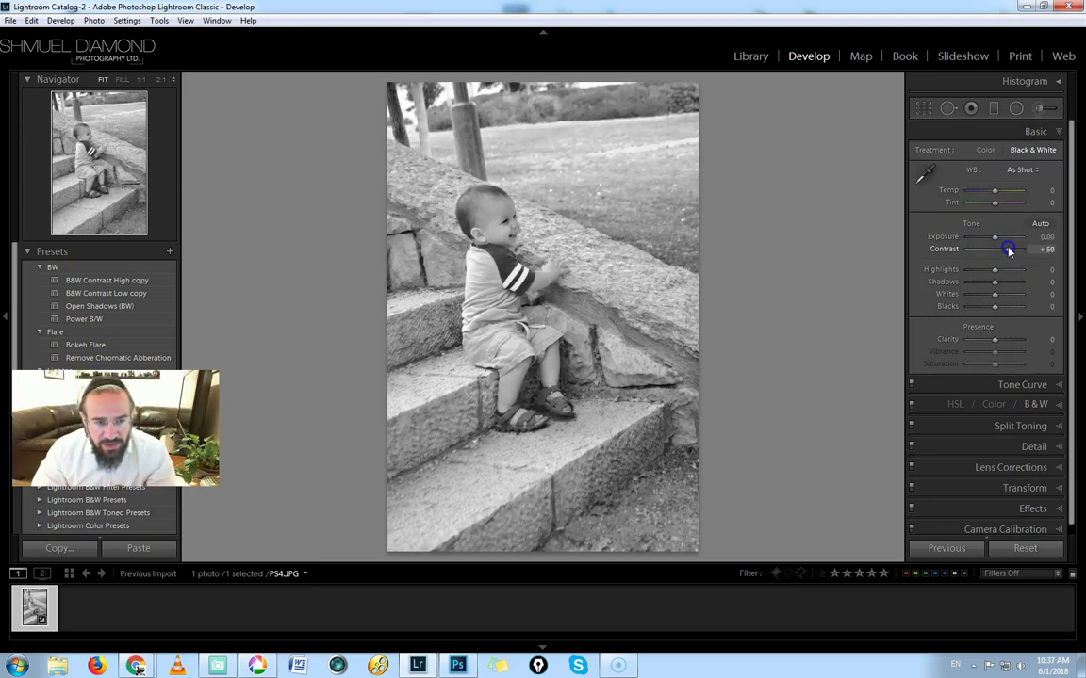
left_click_drag(1002, 250, 1007, 250)
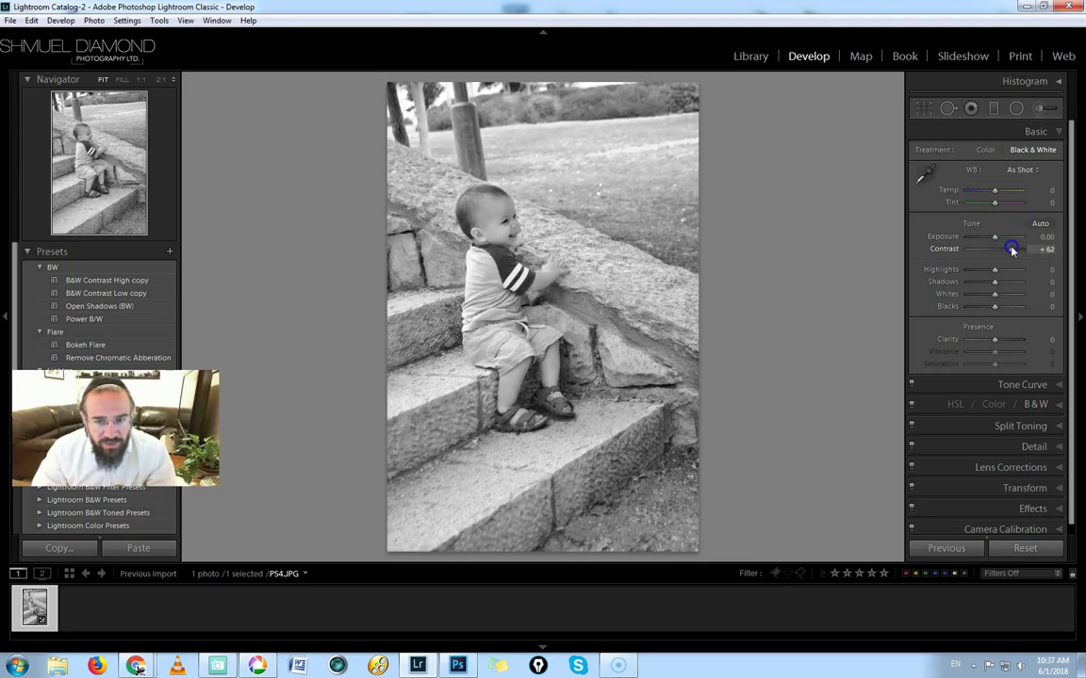
left_click_drag(989, 341, 998, 343)
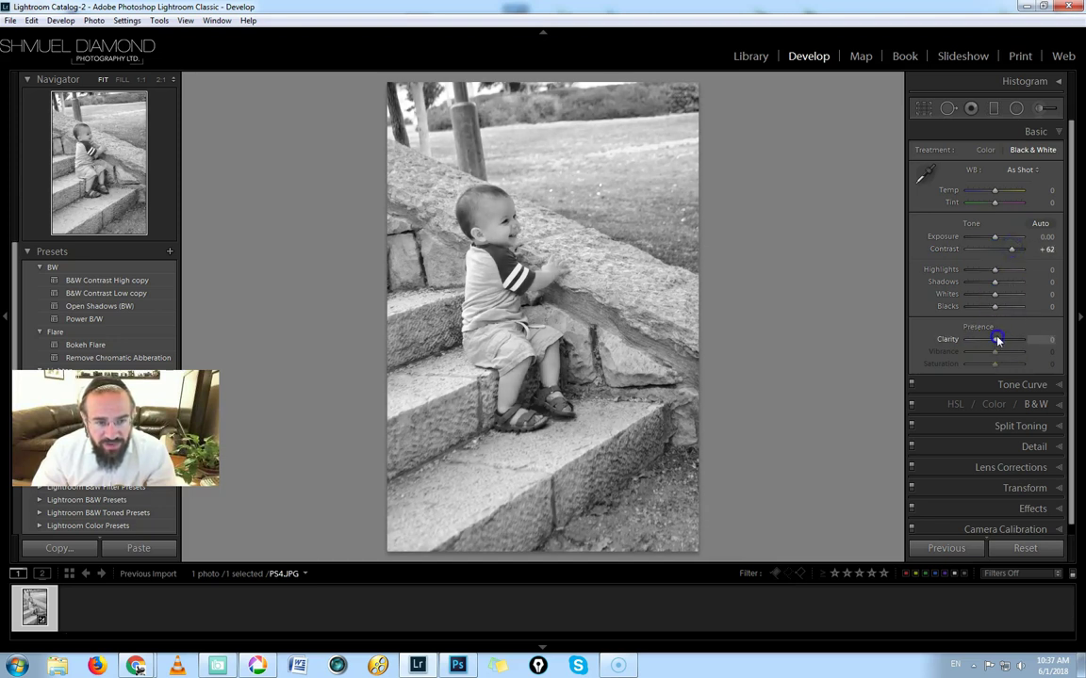
- Crop tighter around the toddler in a 2x3 frame, trim the bottom, and commit it
left_click(924, 107)
mouse_move(684, 95)
left_mouse_down()
mouse_move(653, 120)
mouse_move(675, 114)
left_mouse_up()
left_click_drag(538, 245, 541, 303)
left_click_drag(542, 517, 545, 514)
key("Return")
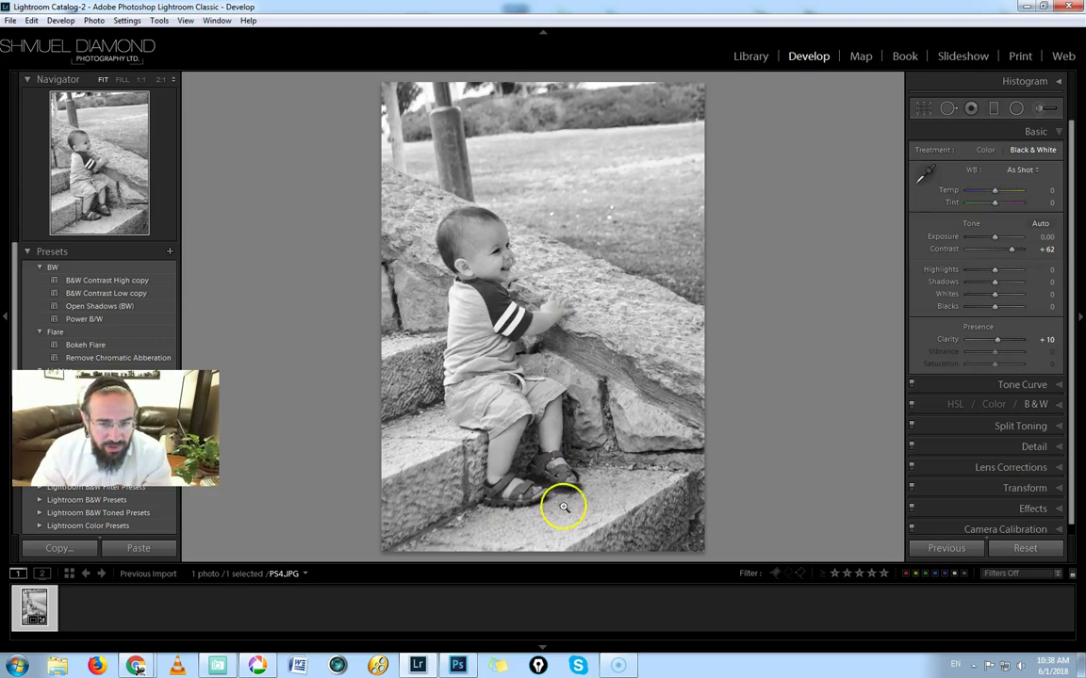
- Paint an adjustment brush stroke over the child's head, then reset the brush effect values
left_click(1039, 107)
scroll(509, 262, "down", 3)
mouse_move(501, 247)
left_mouse_down()
mouse_move(504, 276)
mouse_move(494, 227)
mouse_move(505, 271)
mouse_move(497, 232)
mouse_move(498, 264)
mouse_move(489, 263)
mouse_move(501, 272)
mouse_move(471, 255)
mouse_move(485, 227)
mouse_move(476, 278)
left_mouse_up()
scroll(484, 242, "up", 2)
scroll(478, 245, "up", 1)
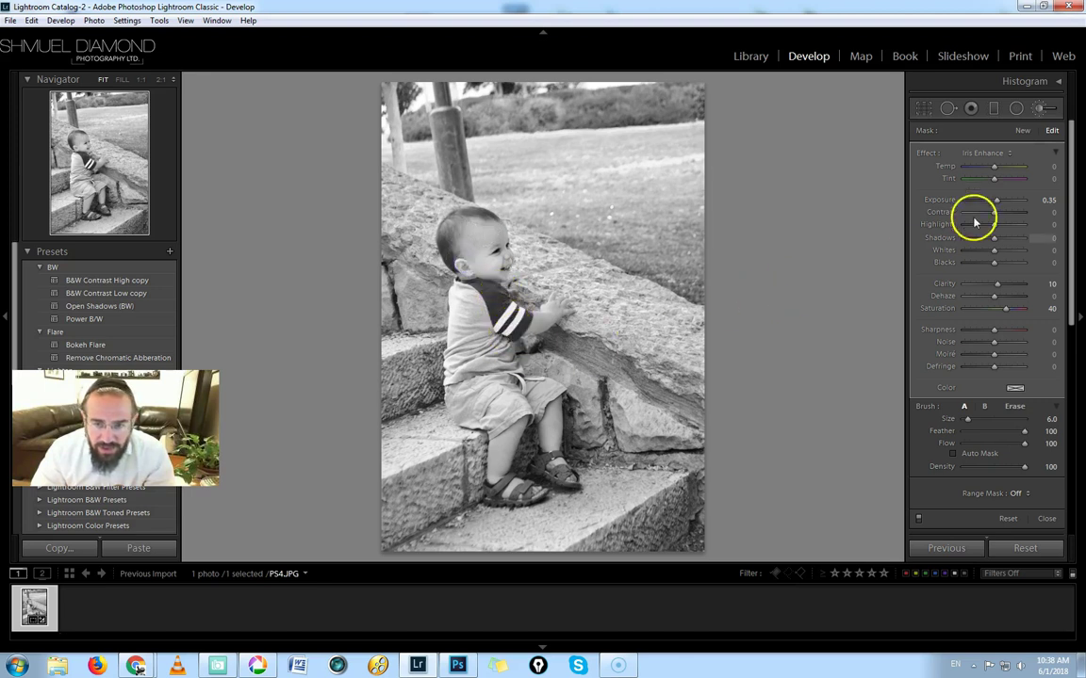
double_click(933, 154)
left_click(1046, 201)
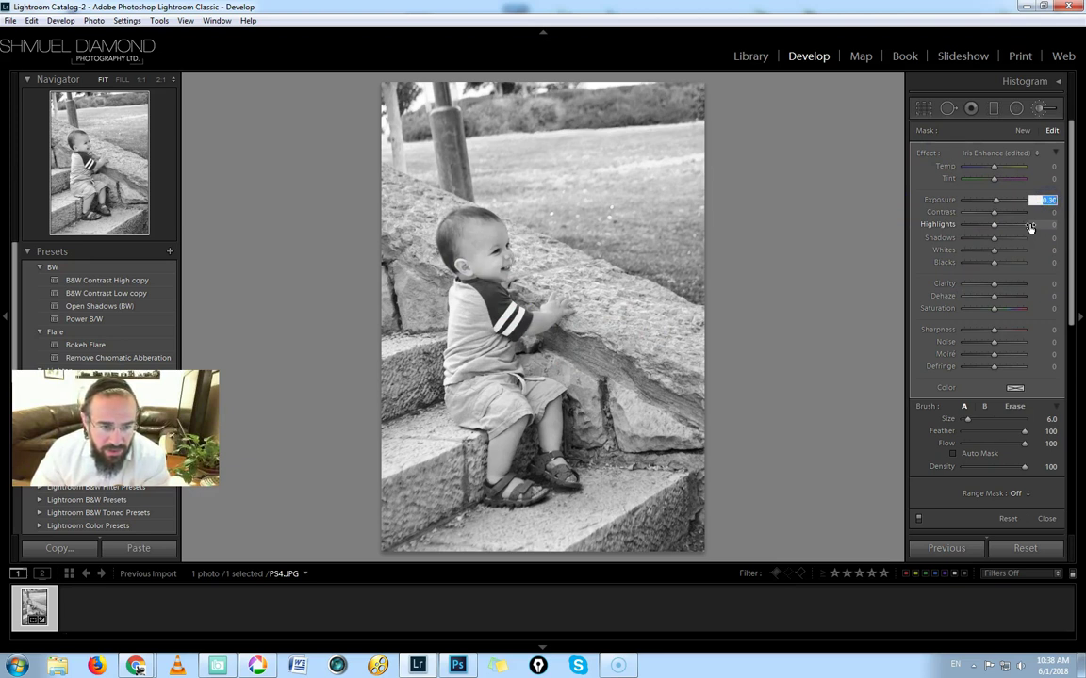
- Paint an Iris Enhance mask over the child's eye, then erase stray spots on the face
left_click(1024, 129)
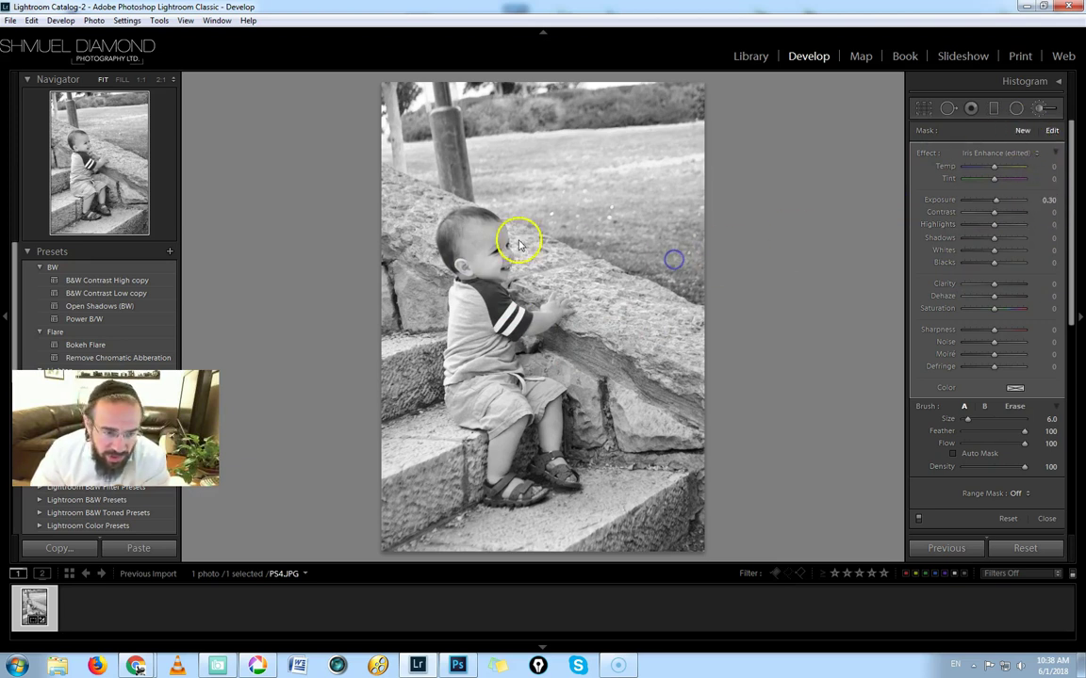
left_click_drag(500, 233, 509, 255)
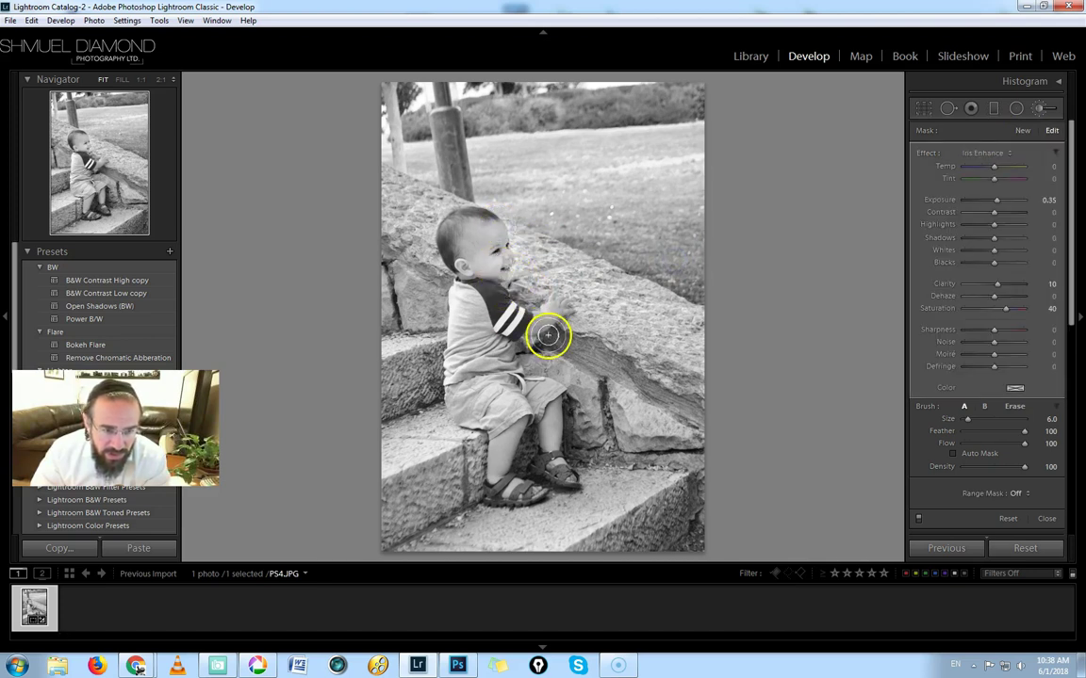
left_click(549, 335)
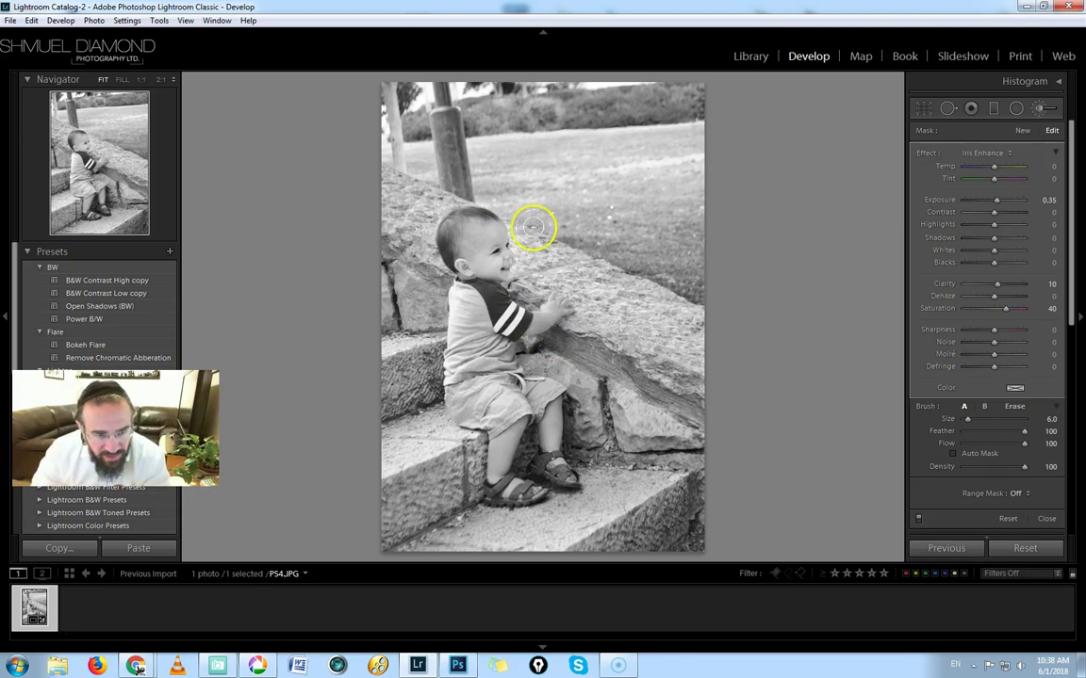
left_click(1015, 407)
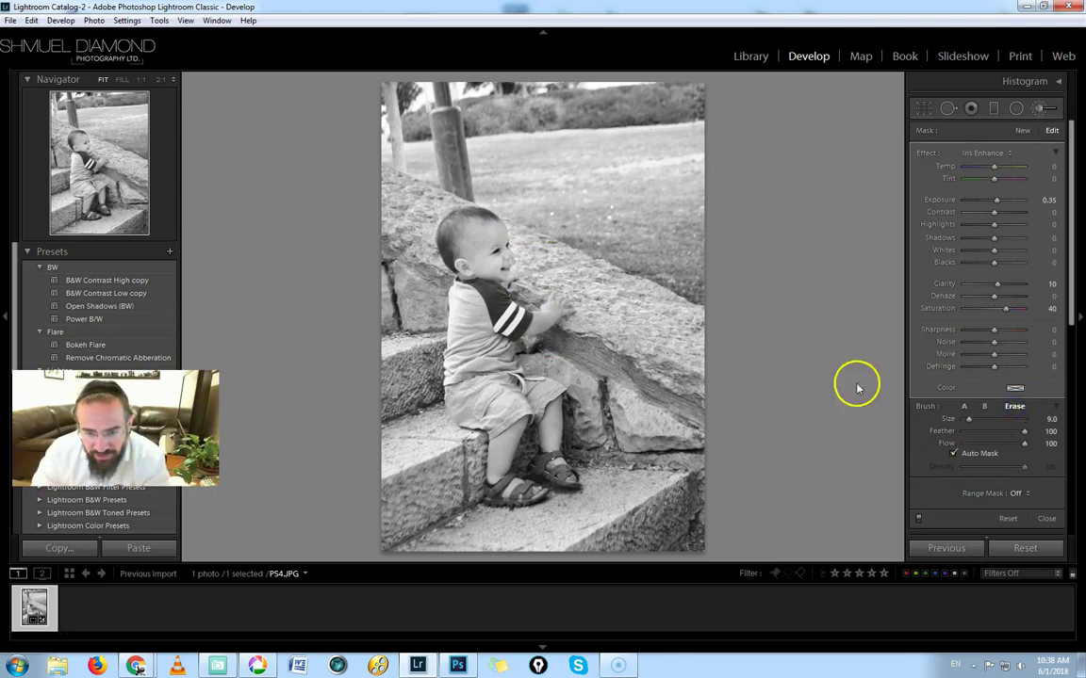
scroll(496, 226, "down", 3)
left_click(516, 231)
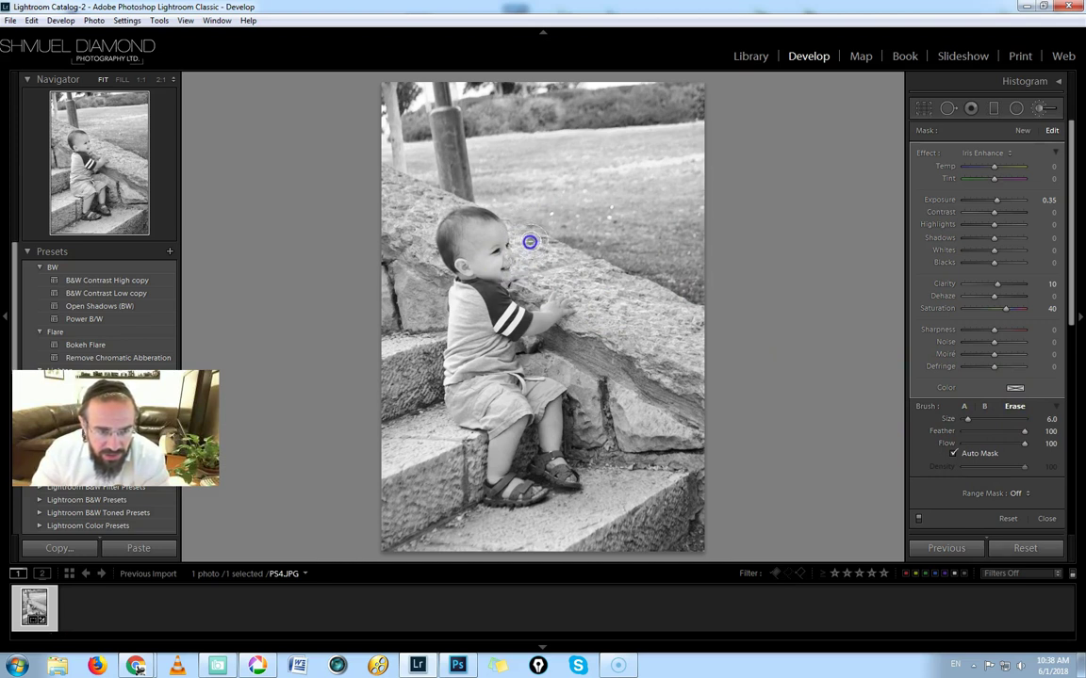
- Draw a radial filter ellipse over the child, narrow it, and center it on the chest
left_click(1018, 109)
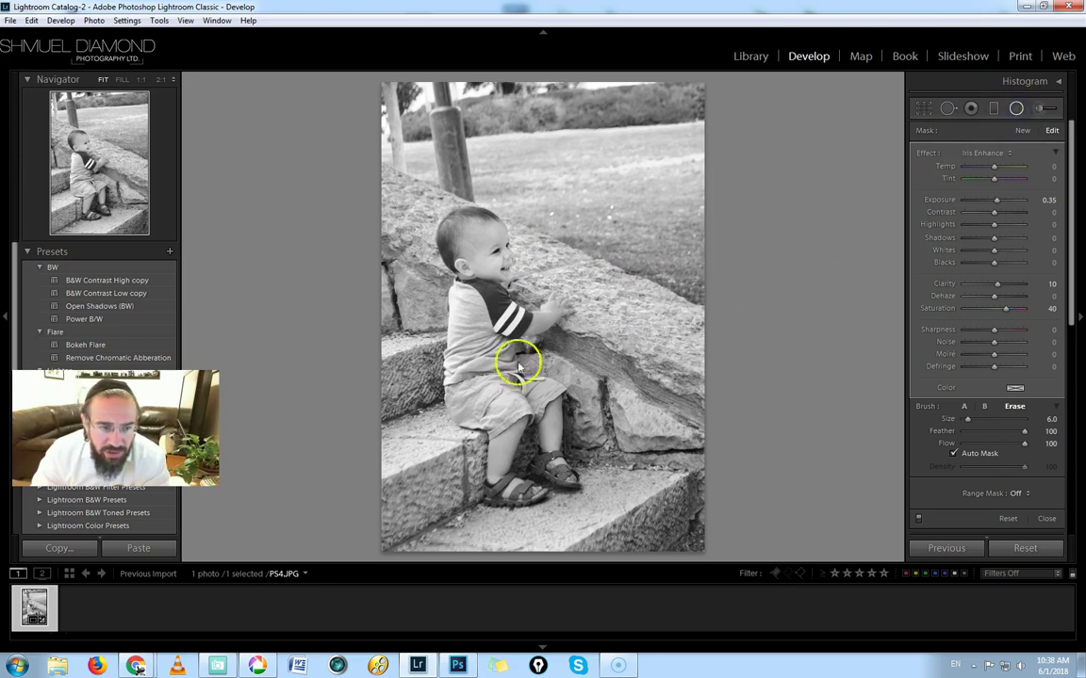
left_click_drag(515, 336, 491, 280)
left_click_drag(391, 279, 406, 278)
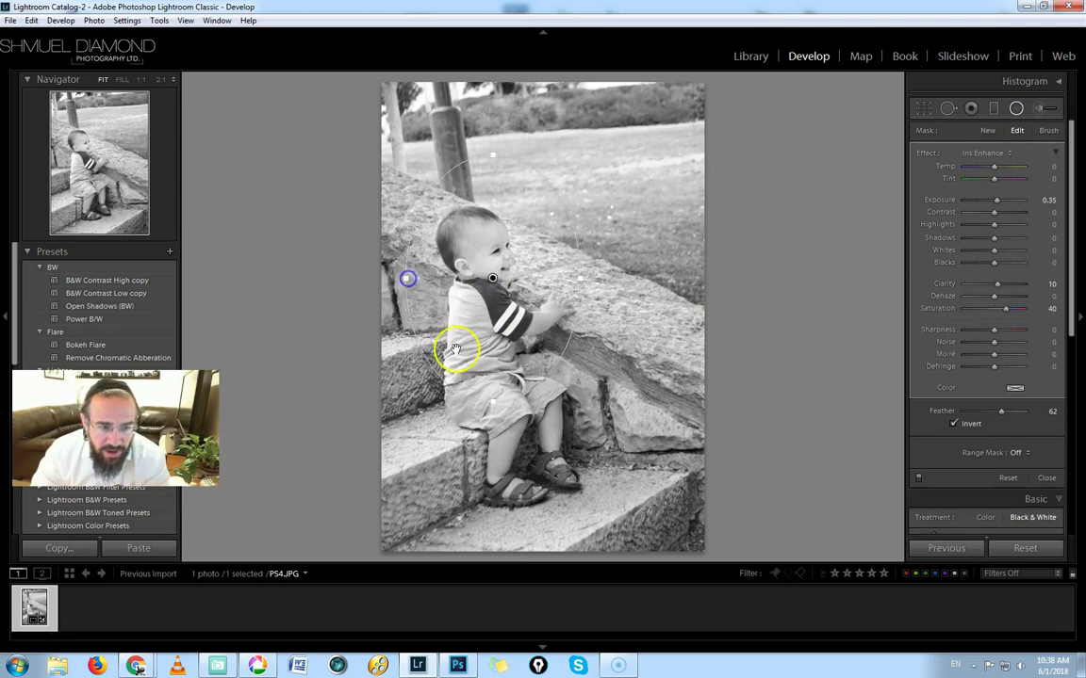
left_click(492, 279)
left_click_drag(497, 279, 497, 294)
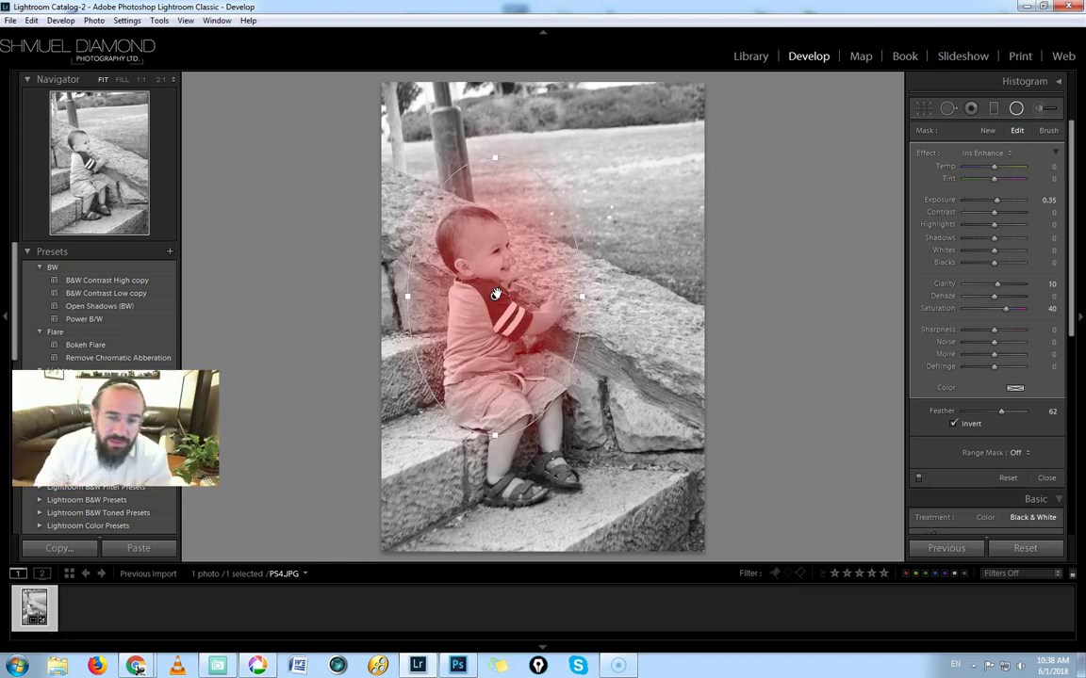
- Uncheck Invert, set Exposure −0.70 and Clarity 0, and stretch the ellipse toward the feet
left_click(953, 423)
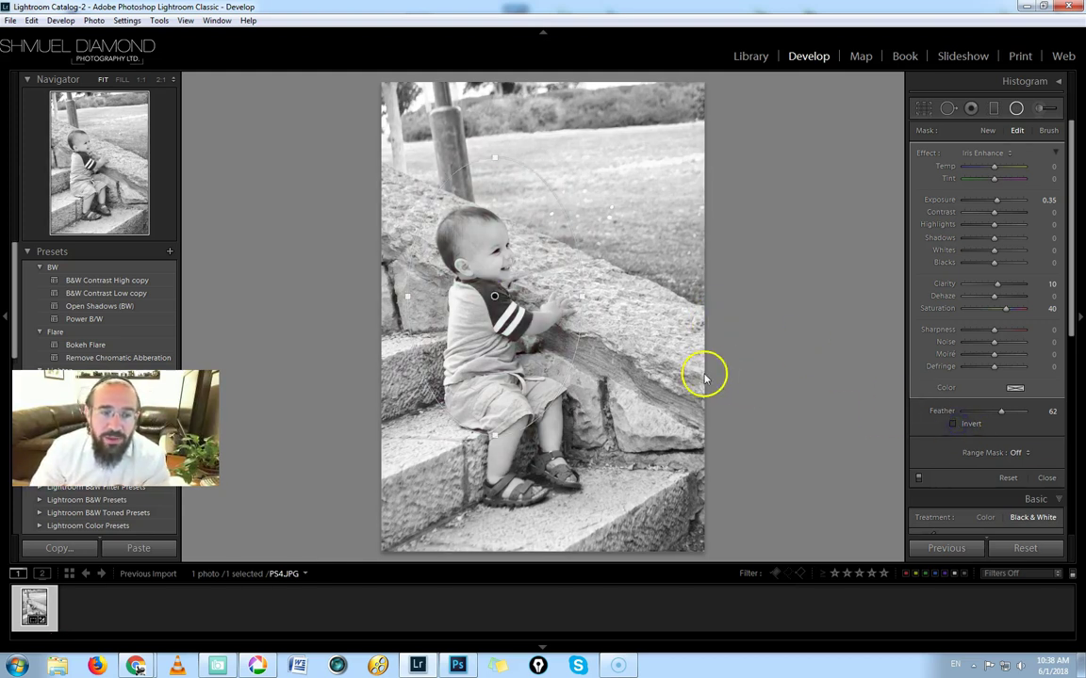
double_click(927, 153)
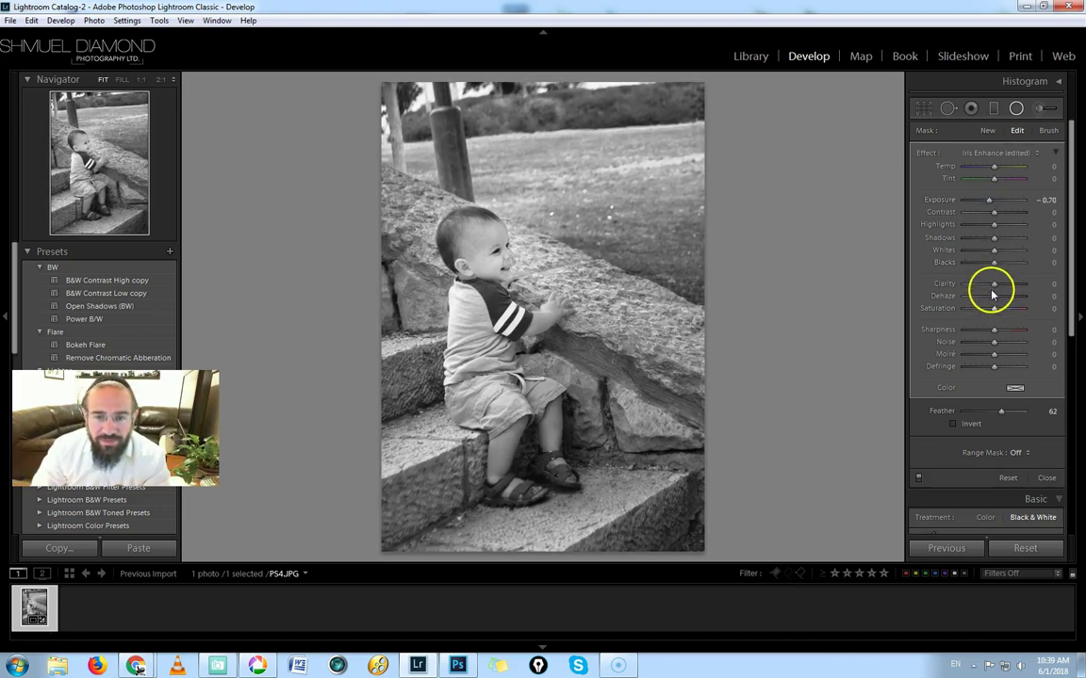
left_click_drag(993, 283, 1010, 288)
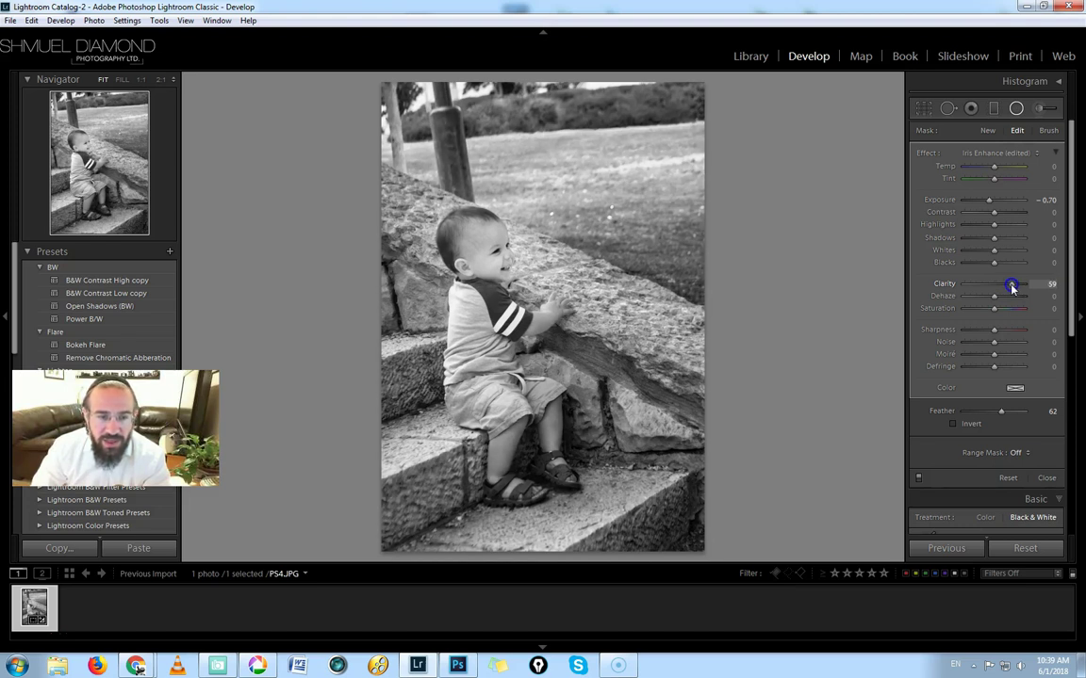
left_click_drag(1000, 289, 989, 291)
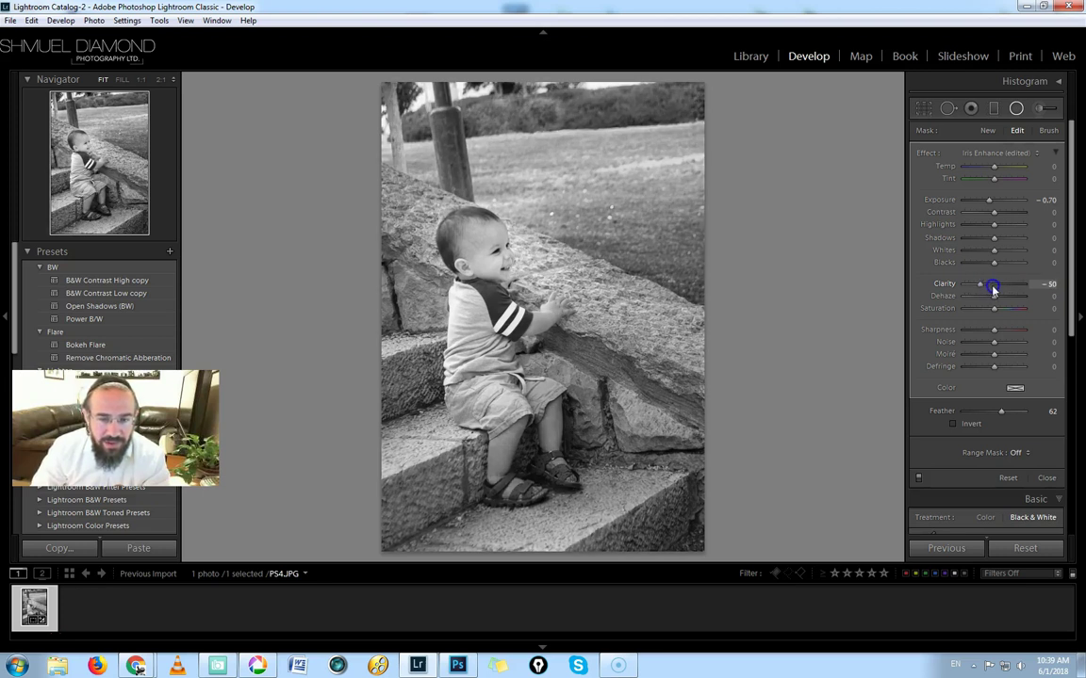
left_click_drag(993, 290, 996, 290)
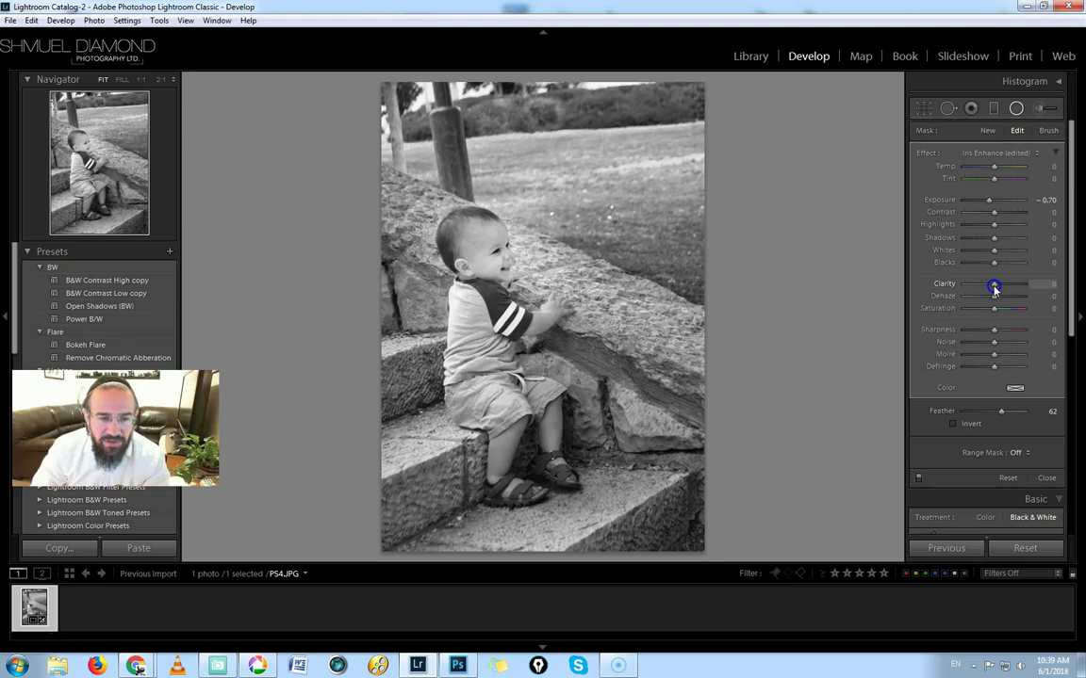
left_click_drag(582, 296, 601, 298)
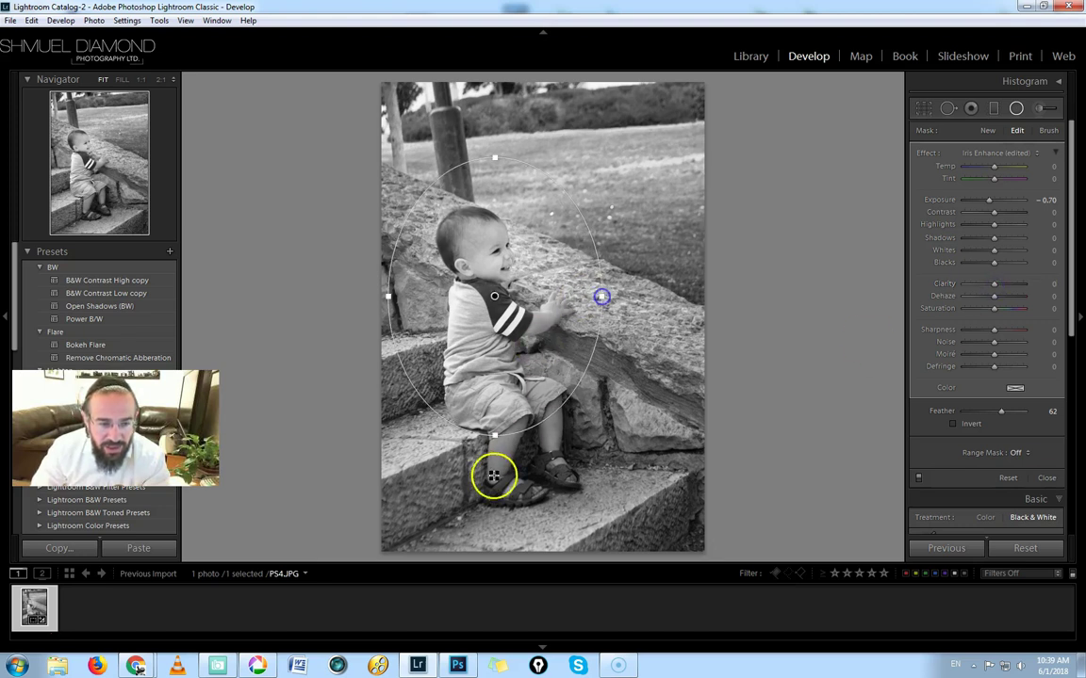
left_click_drag(494, 436, 495, 446)
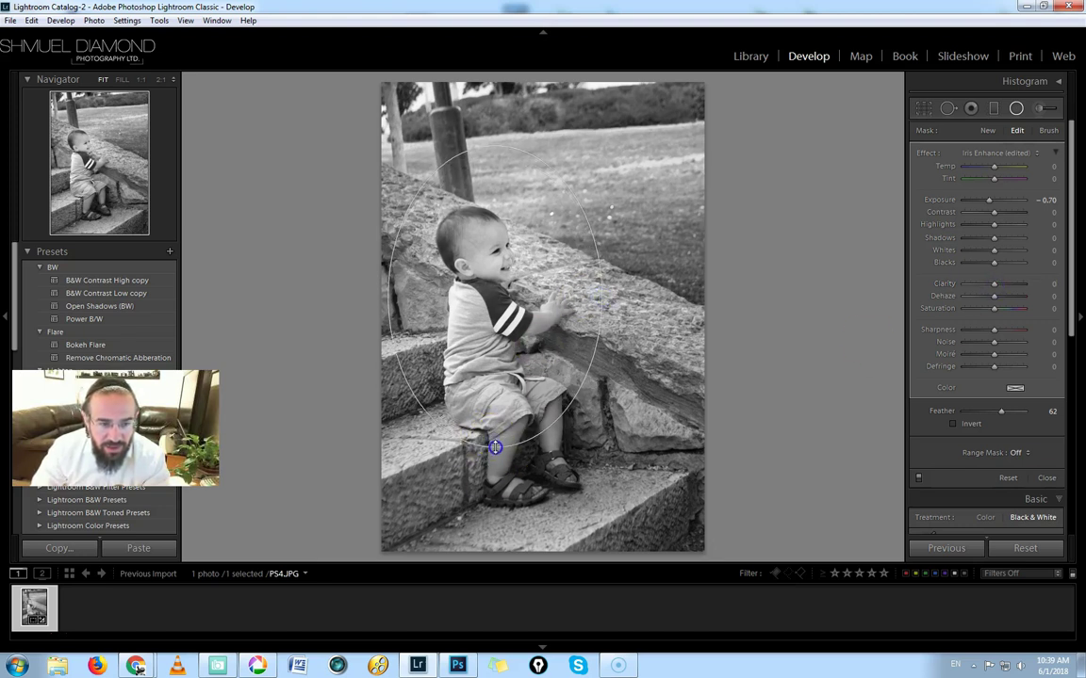
- Deselect the radial filter and add a post-crop vignette with Amount −19
left_click(608, 382)
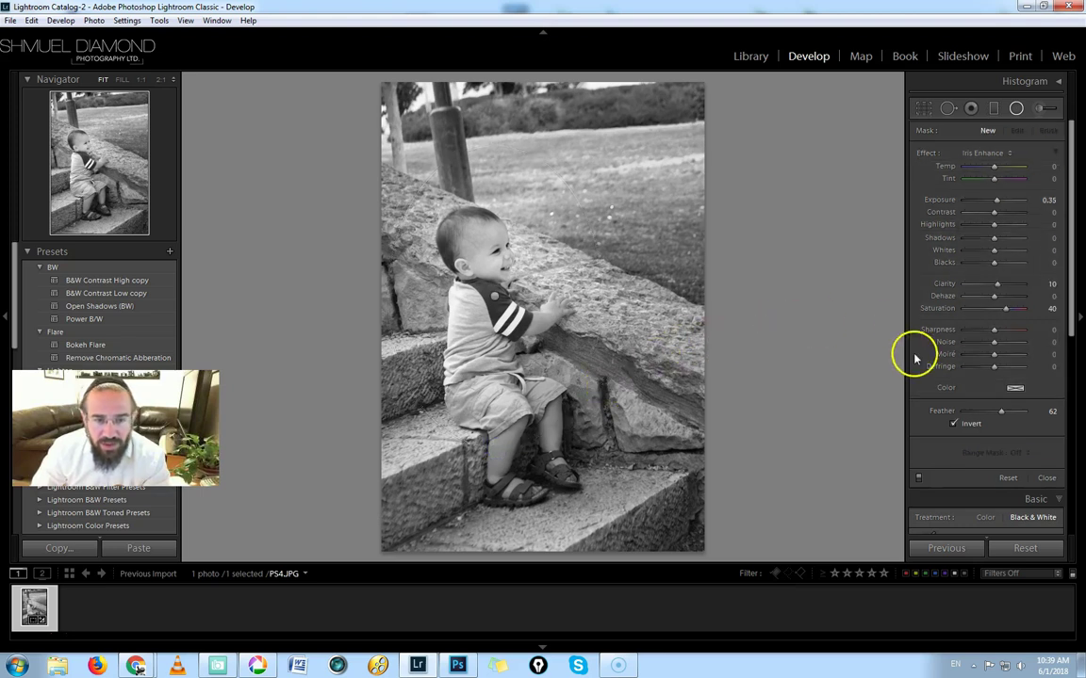
left_click_drag(1071, 279, 1069, 464)
left_click(1030, 494)
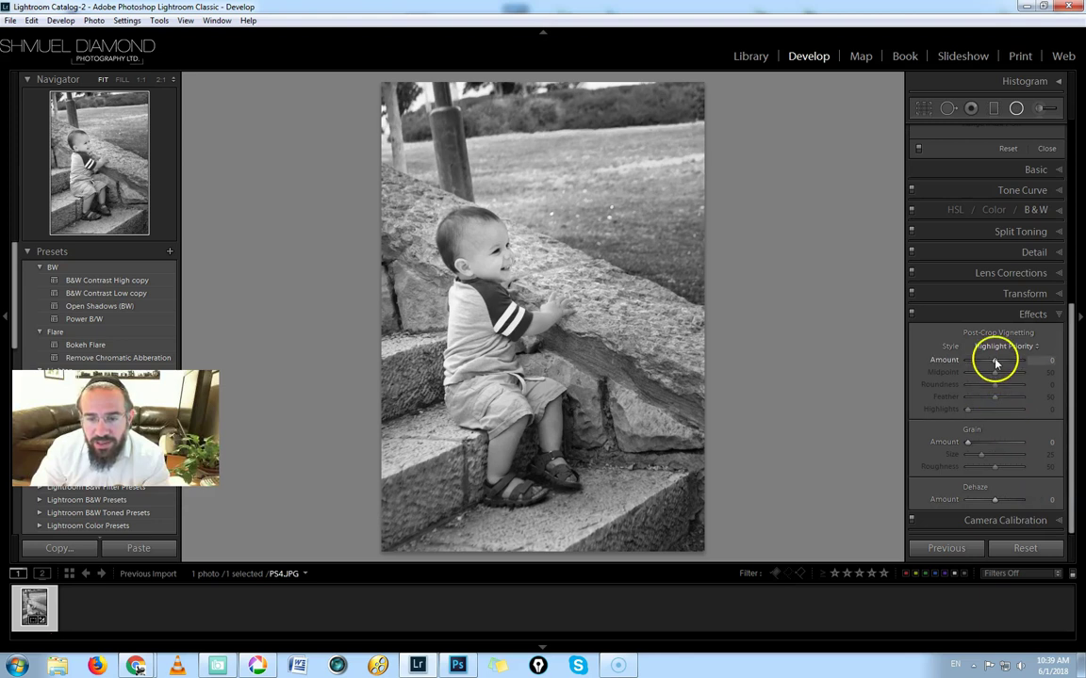
left_click_drag(996, 363, 990, 368)
- Toggle the Before view to compare against the colour original and back
key("backslash")
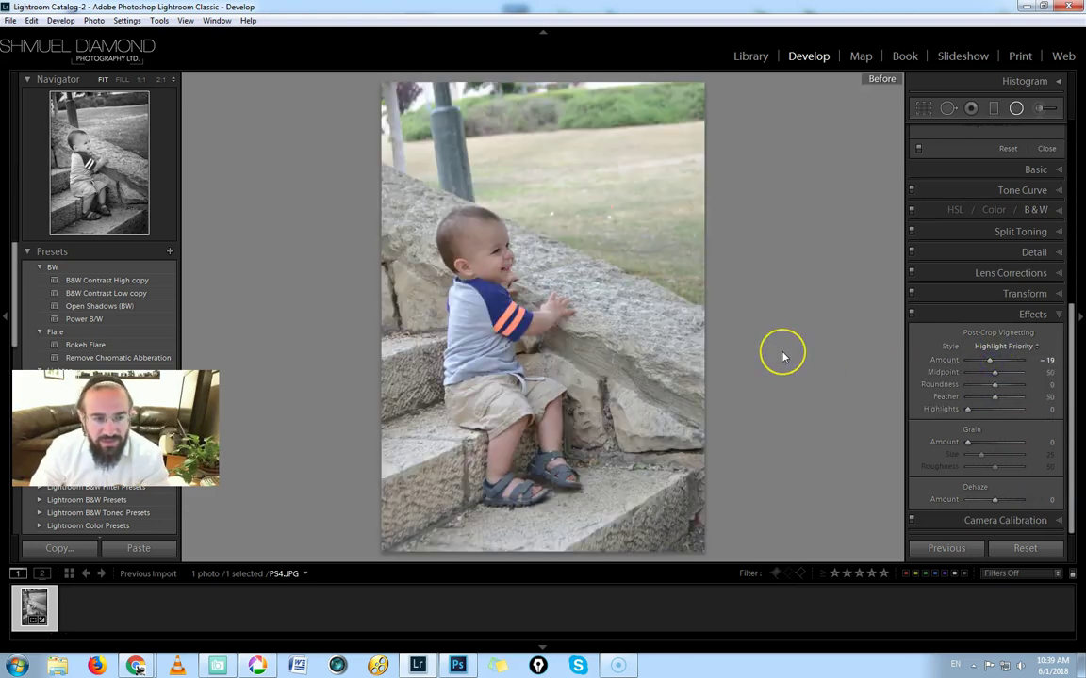
key("backslash")
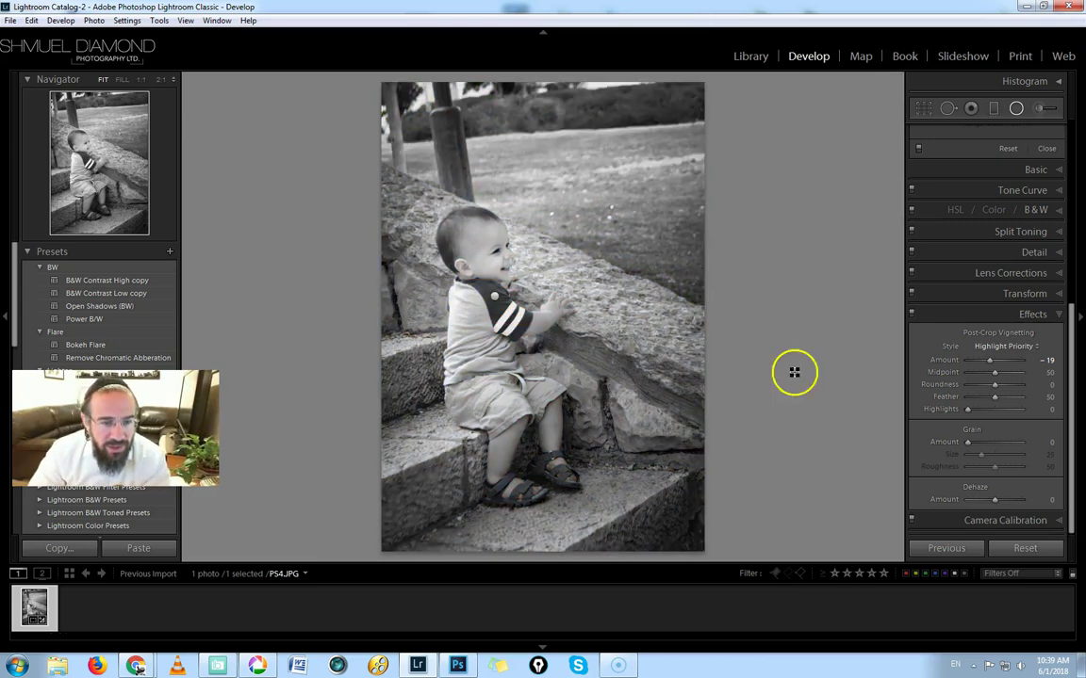
key("backslash")
key("backslash")
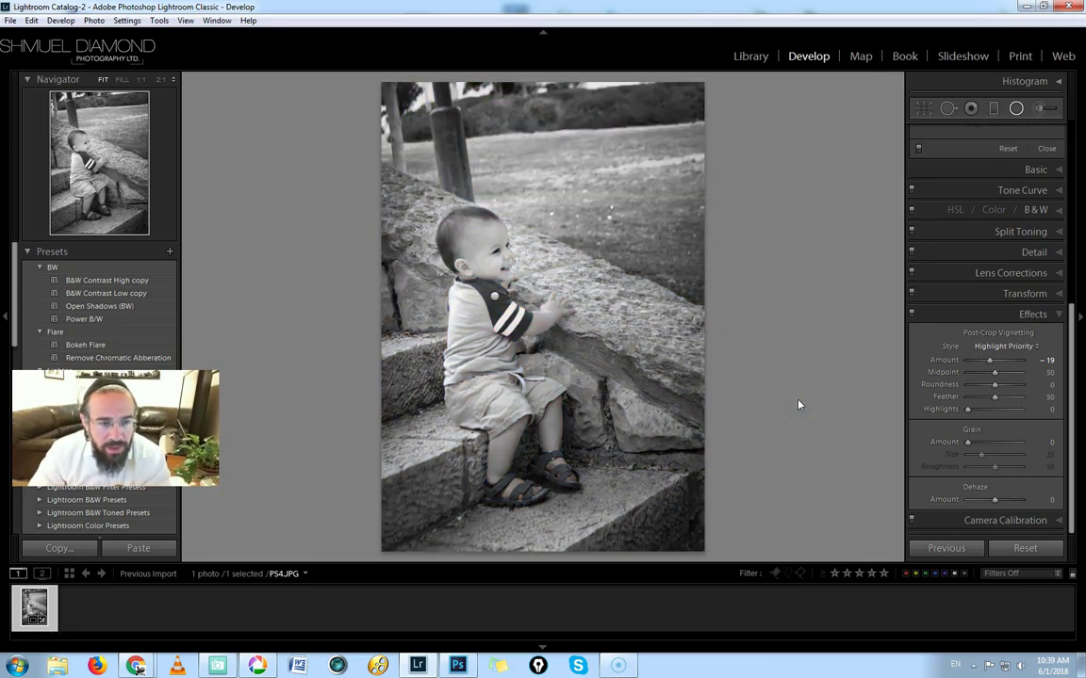
key("backslash")
key("backslash")
key("backslash")
key("backslash")
key("backslash")
- Minimize Lightroom to return to P54.JPG in Picasa 3
left_click(1027, 7)
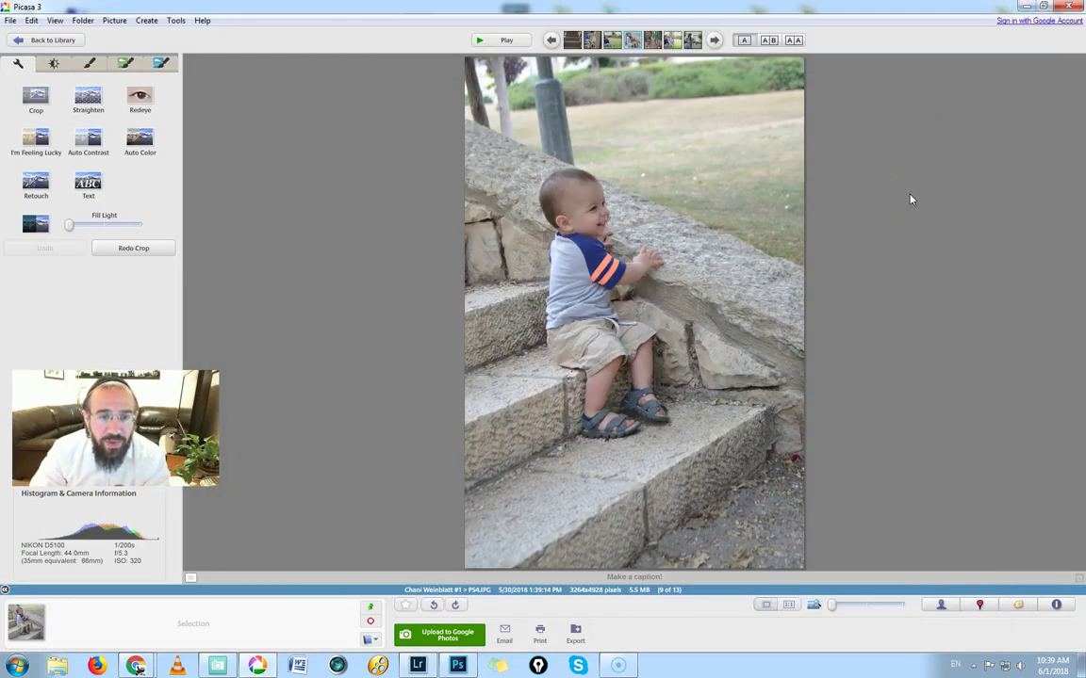